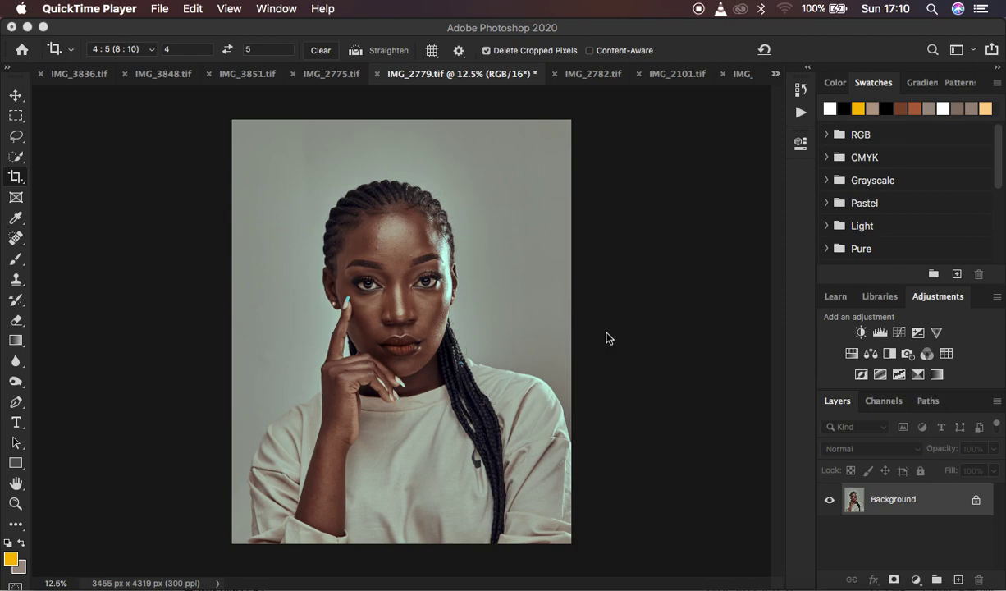
Step: Run the FS 16 BIT frequency separation action from the Actions panel
{"action": "left_click", "coordinate": [777, 118]}
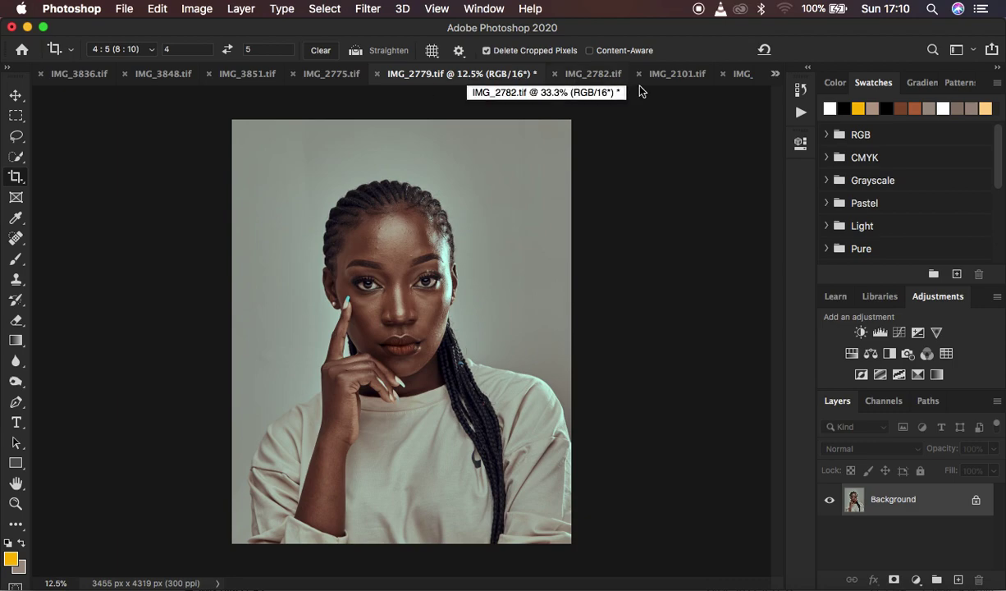
{"action": "left_click", "coordinate": [800, 112]}
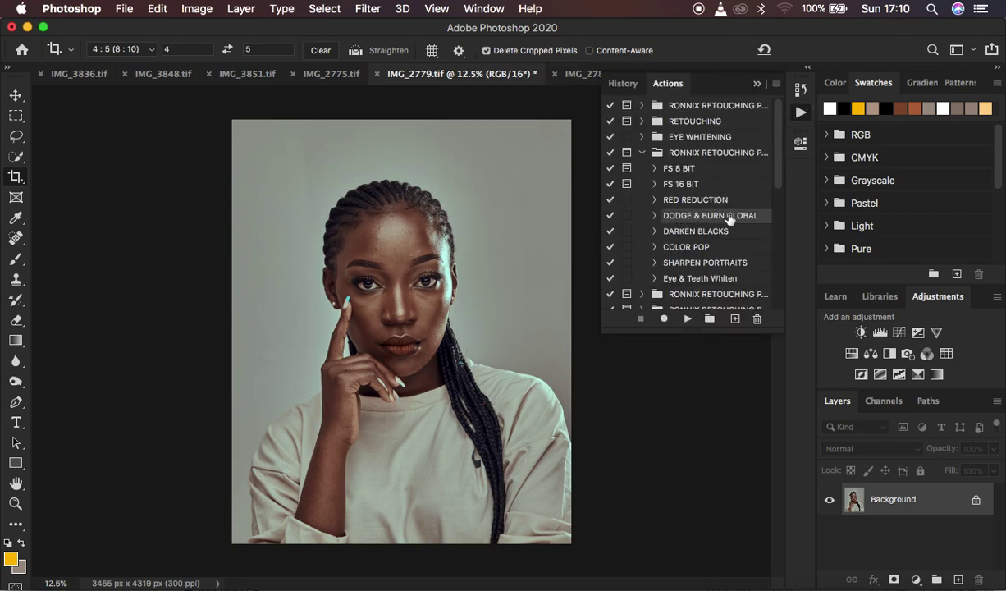
{"action": "left_click", "coordinate": [682, 183]}
{"action": "left_click", "coordinate": [686, 320]}
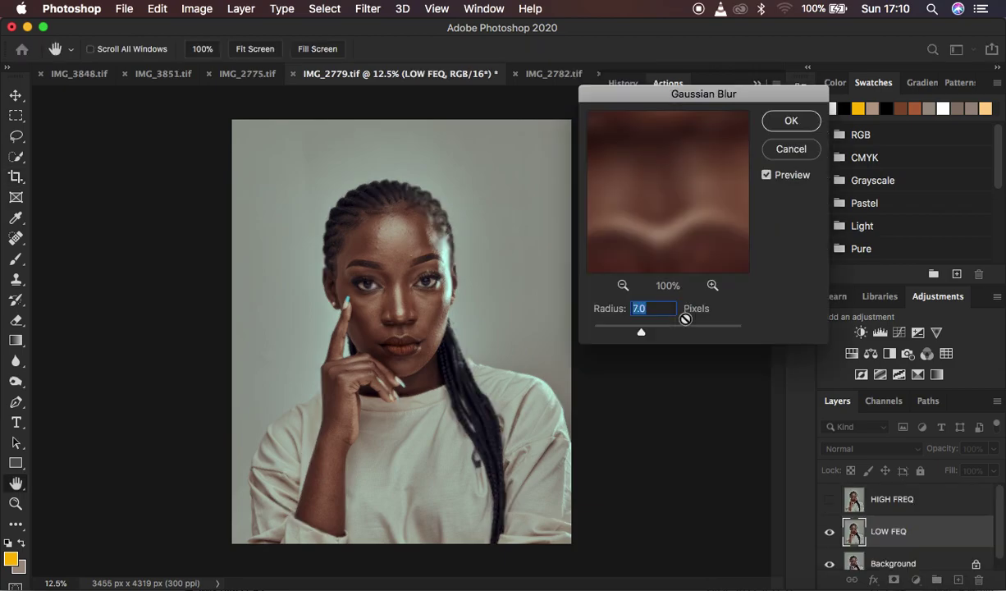
Step: Blur the LOW FEQ layer with a 7.0 px Gaussian Blur, then collapse the Actions panel
{"action": "left_click_drag", "start_coordinate": [673, 175], "coordinate": [682, 295]}
{"action": "left_click", "coordinate": [677, 189]}
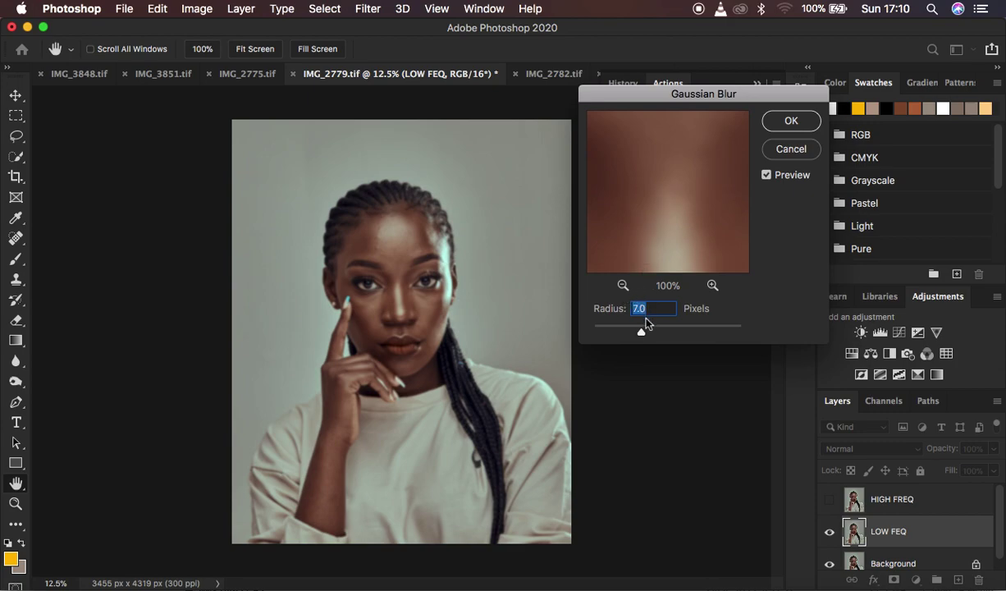
{"action": "left_click_drag", "start_coordinate": [641, 332], "coordinate": [591, 331]}
{"action": "left_click", "coordinate": [622, 285]}
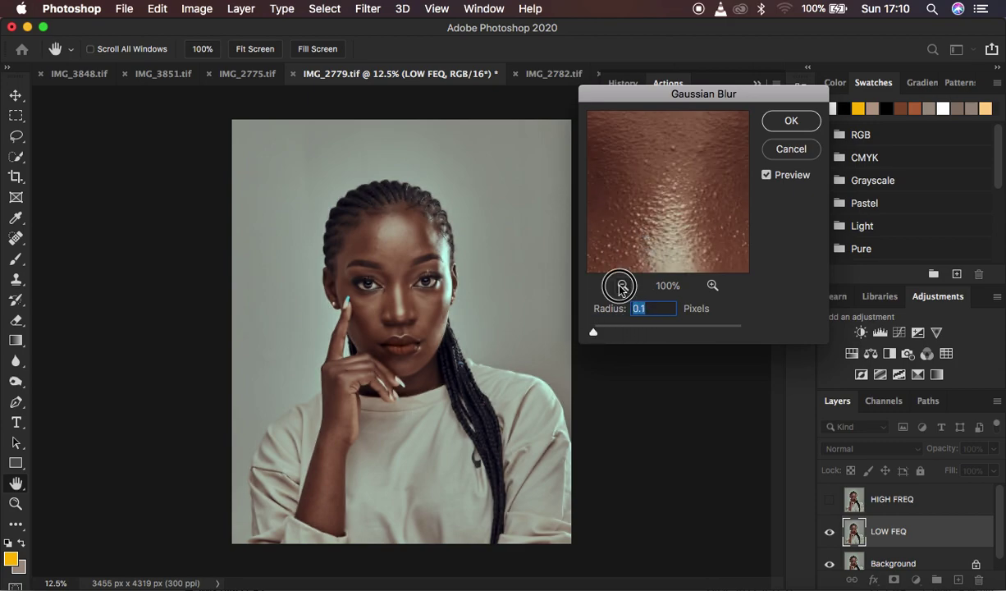
{"action": "left_click_drag", "start_coordinate": [668, 157], "coordinate": [657, 113]}
{"action": "left_click_drag", "start_coordinate": [678, 209], "coordinate": [670, 281]}
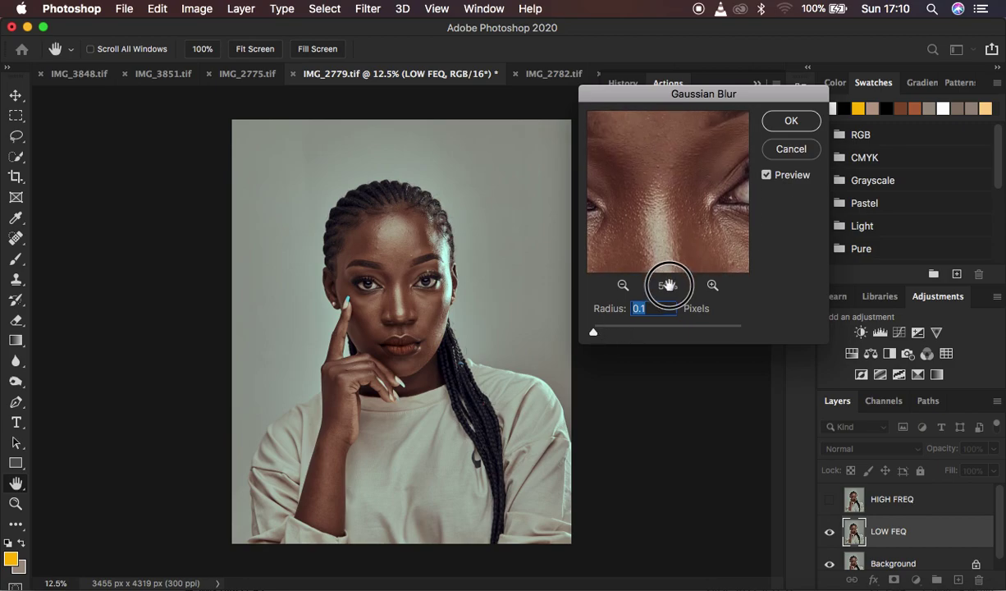
{"action": "left_click_drag", "start_coordinate": [671, 198], "coordinate": [691, 336]}
{"action": "left_click_drag", "start_coordinate": [683, 211], "coordinate": [699, 226]}
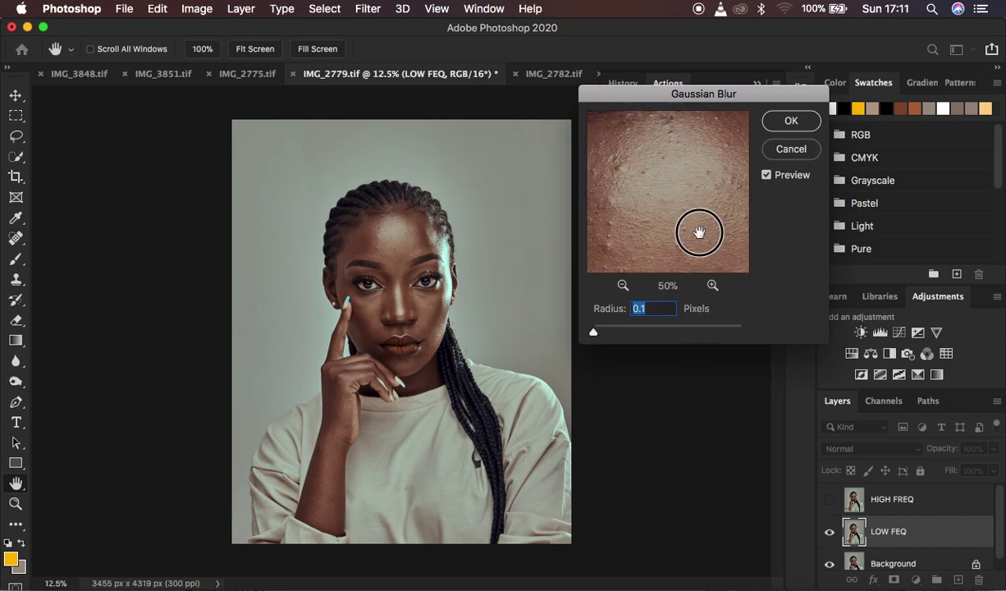
{"action": "left_click_drag", "start_coordinate": [593, 332], "coordinate": [641, 331]}
{"action": "left_click_drag", "start_coordinate": [661, 161], "coordinate": [680, 196]}
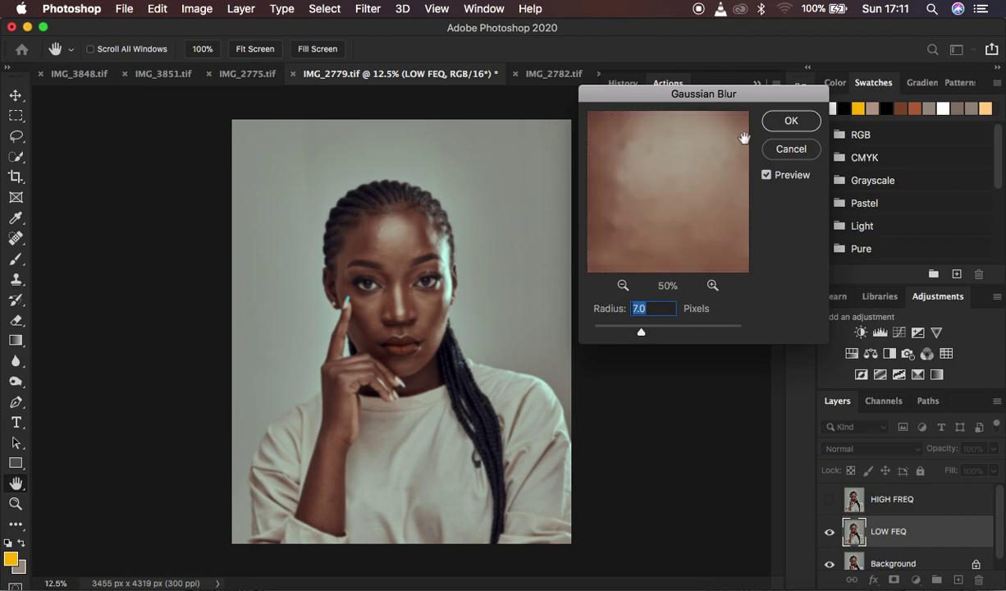
{"action": "left_click", "coordinate": [785, 121]}
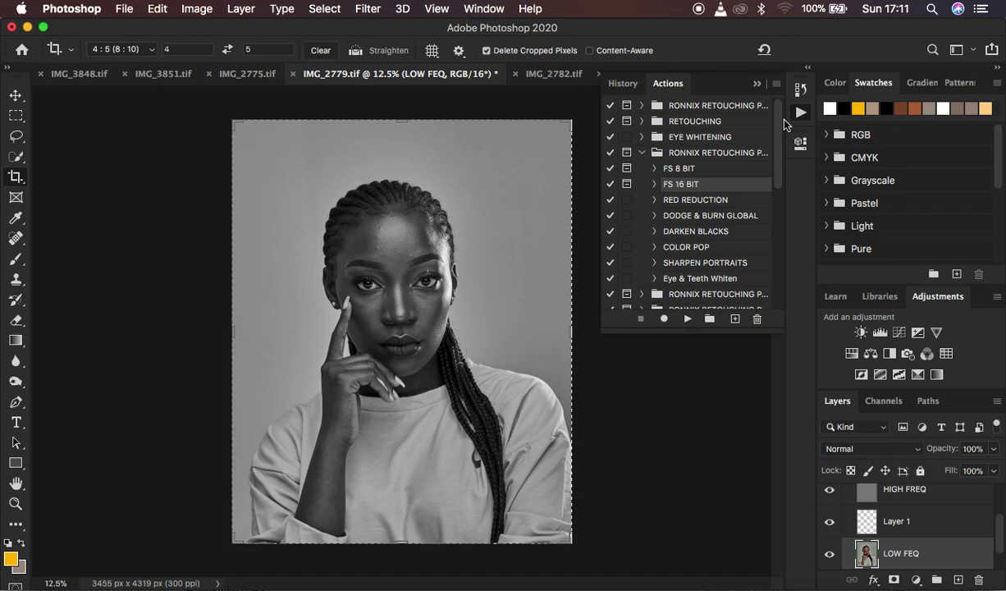
{"action": "left_click", "coordinate": [756, 83]}
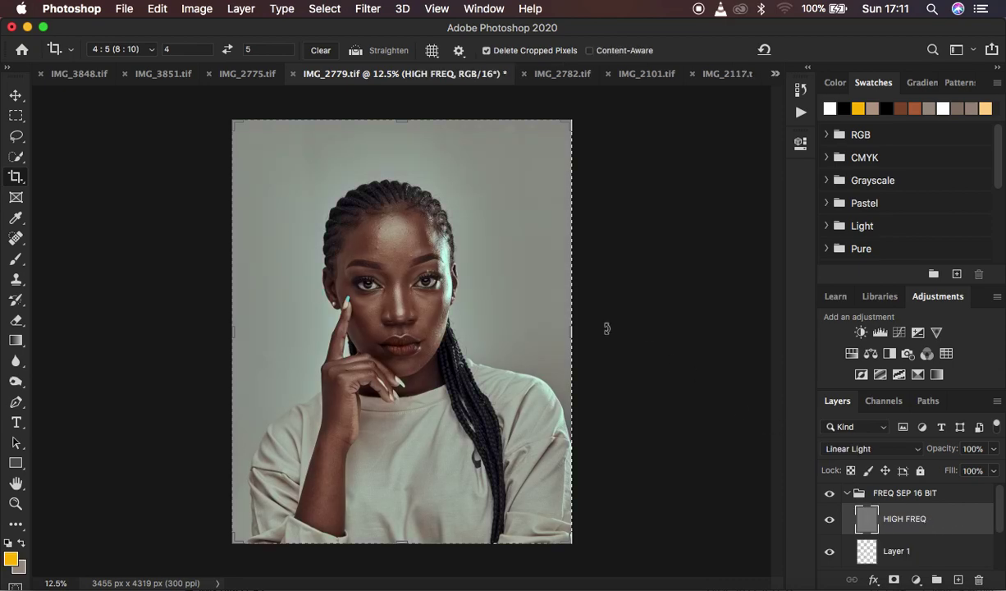
Step: Choose the Mixer Brush, clean the brush, and enable Clean brush after each stroke
{"action": "left_click", "coordinate": [16, 136]}
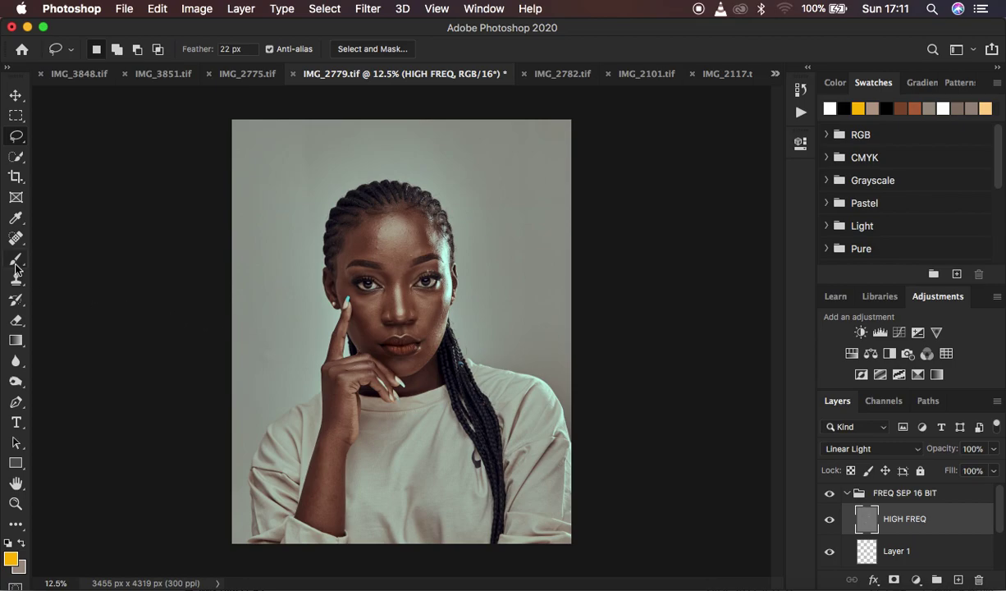
{"action": "mouse_move", "coordinate": [17, 261]}
{"action": "left_mouse_down"}
{"action": "mouse_move", "coordinate": [135, 287]}
{"action": "mouse_move", "coordinate": [118, 301]}
{"action": "left_mouse_up"}
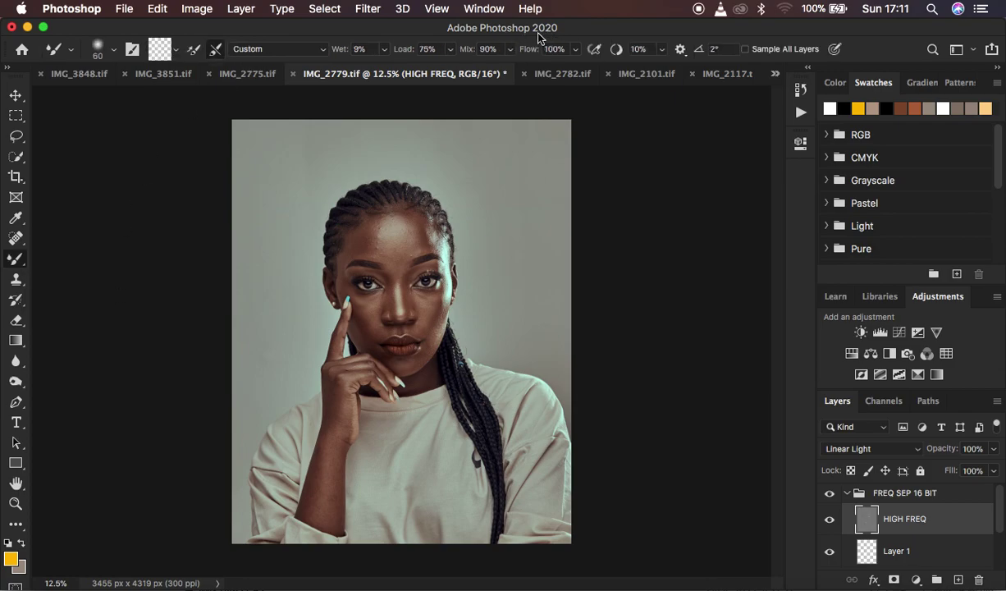
{"action": "left_click", "coordinate": [176, 49]}
{"action": "left_click", "coordinate": [178, 79]}
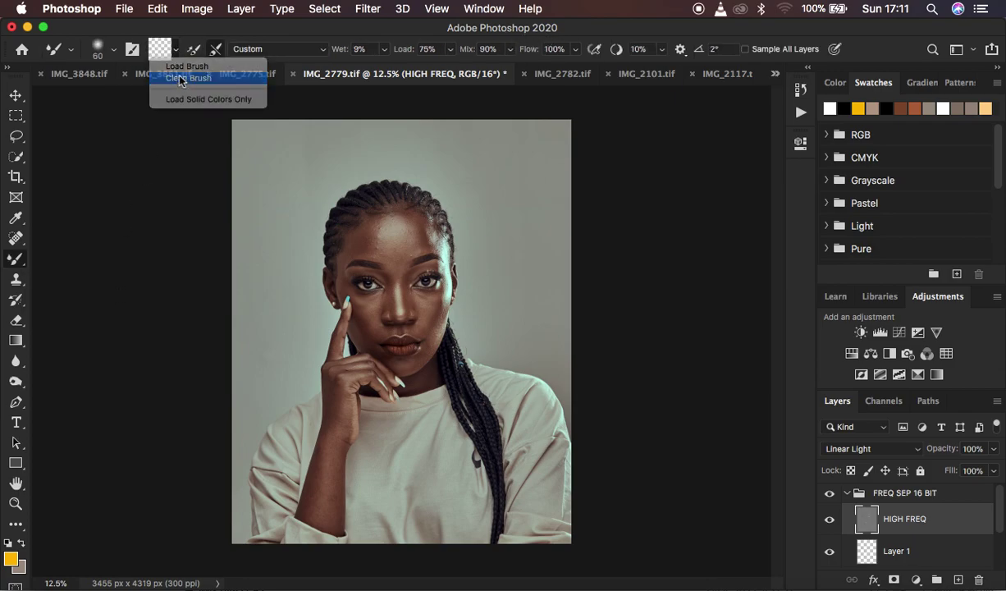
{"action": "left_click", "coordinate": [215, 49]}
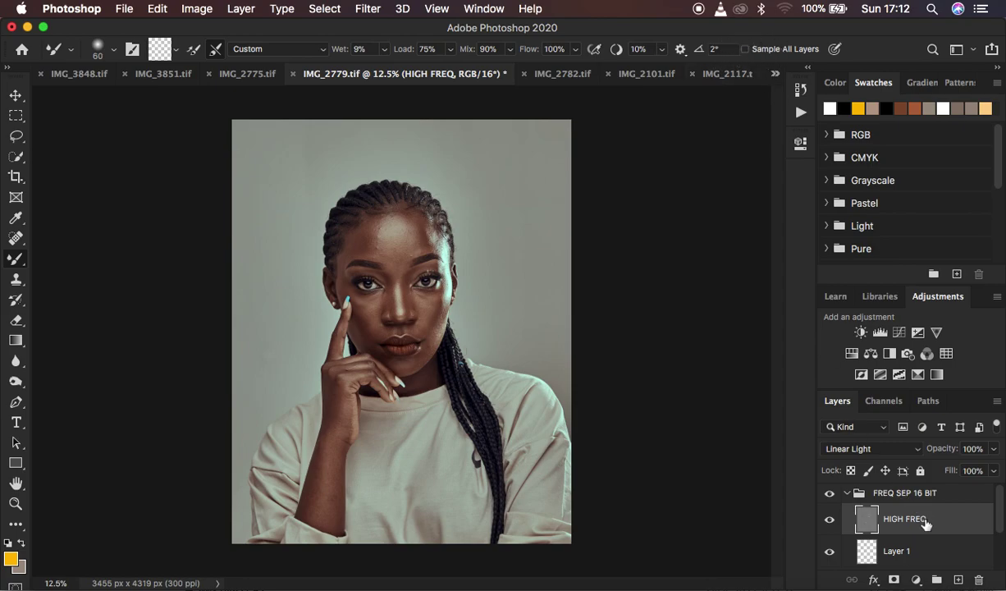
{"action": "scroll", "coordinate": [921, 535], "scroll_direction": "down", "scroll_amount": 2}
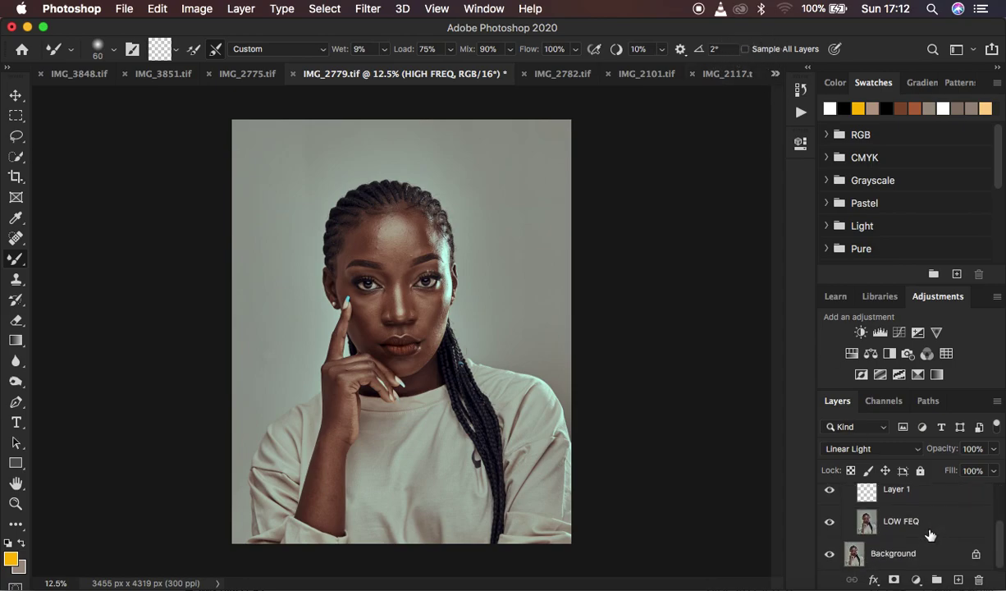
Step: Select LOW FEQ, zoom the face to 25%, and hide the HIGH FREQ layer
{"action": "left_click", "coordinate": [915, 525]}
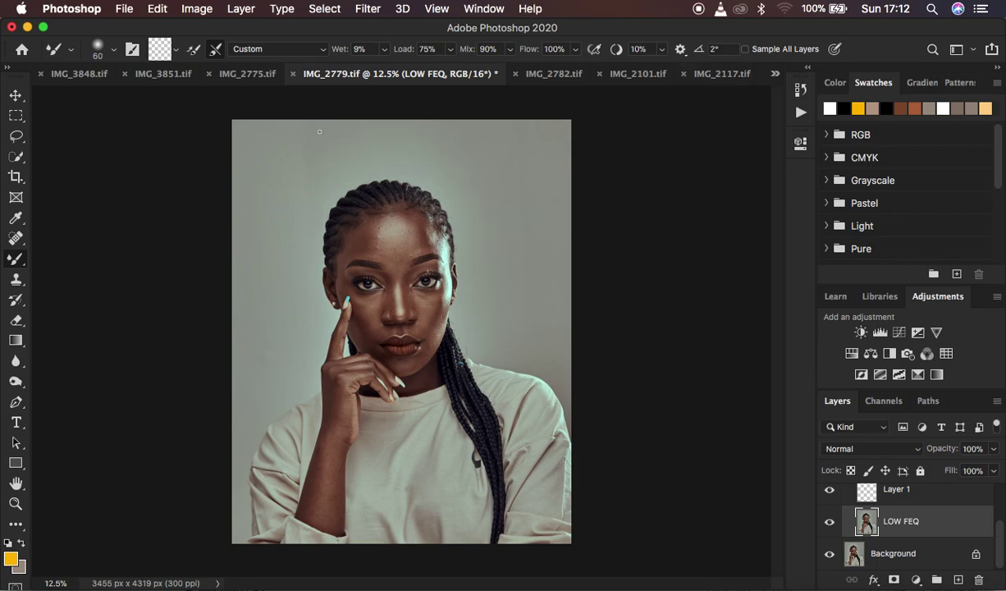
{"action": "key", "text": "super+plus"}
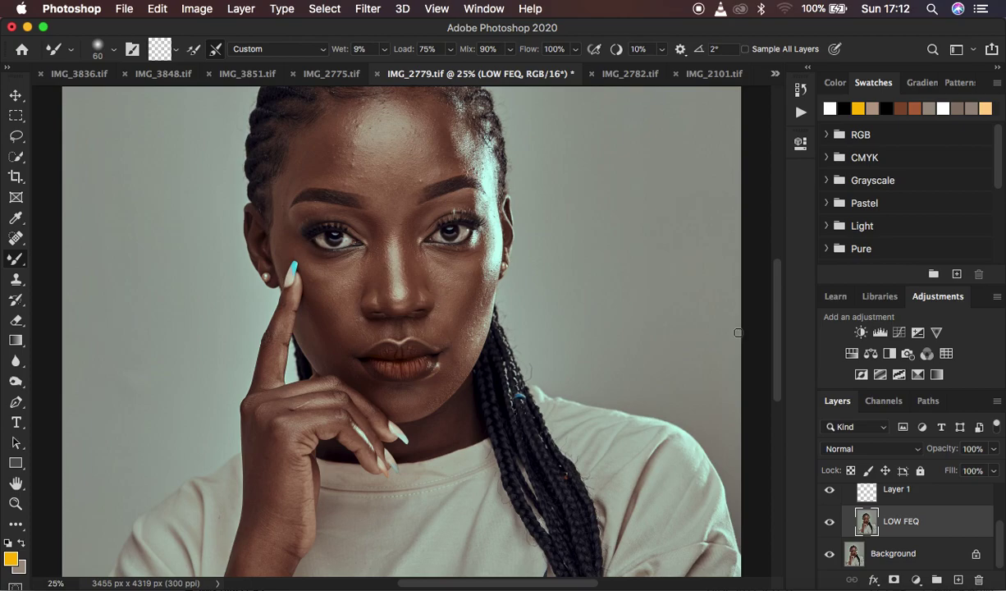
{"action": "left_click_drag", "start_coordinate": [777, 341], "coordinate": [779, 326]}
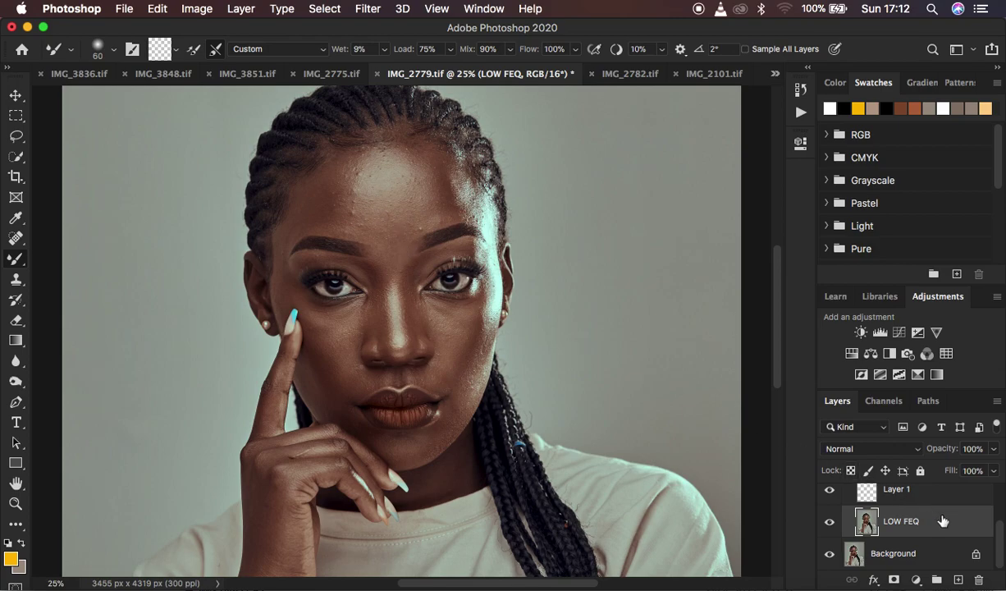
{"action": "scroll", "coordinate": [942, 521], "scroll_direction": "up", "scroll_amount": 2}
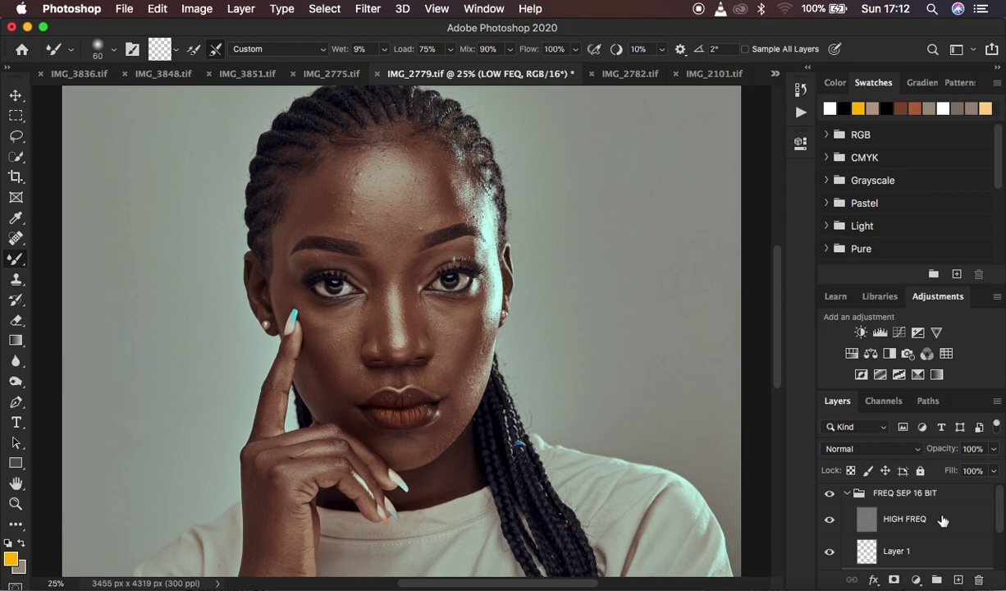
{"action": "left_click", "coordinate": [830, 519]}
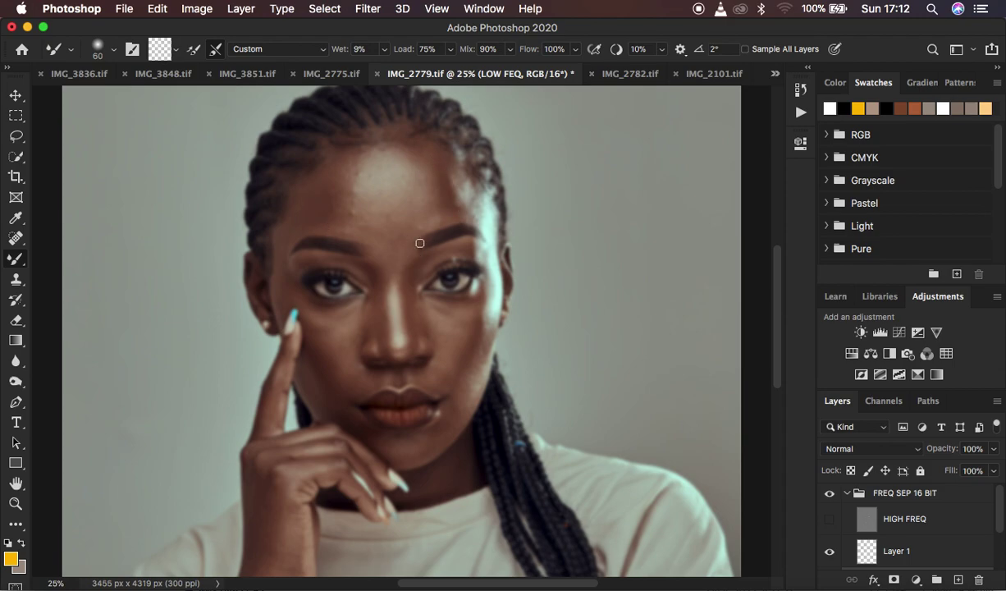
Step: Set the Mixer Brush size to 200 px with the bracket keys
{"action": "key", "text": "bracketright"}
{"action": "key", "text": "bracketright"}
{"action": "key", "text": "bracketright"}
{"action": "key", "text": "bracketright"}
{"action": "key", "text": "bracketright"}
{"action": "key", "text": "bracketright"}
{"action": "key", "text": "bracketright"}
{"action": "key", "text": "bracketright"}
{"action": "key", "text": "bracketleft"}
{"action": "mouse_move", "coordinate": [422, 161]}
{"action": "left_mouse_down"}
{"action": "mouse_move", "coordinate": [447, 205]}
{"action": "mouse_move", "coordinate": [445, 192]}
{"action": "mouse_move", "coordinate": [433, 192]}
{"action": "mouse_move", "coordinate": [429, 219]}
{"action": "mouse_move", "coordinate": [438, 210]}
{"action": "mouse_move", "coordinate": [423, 163]}
{"action": "mouse_move", "coordinate": [404, 157]}
{"action": "mouse_move", "coordinate": [414, 162]}
{"action": "mouse_move", "coordinate": [329, 174]}
{"action": "left_mouse_up"}
Step: Sample the forehead skin colour and blend the tones across the forehead
{"action": "left_click", "coordinate": [324, 189], "text": "alt"}
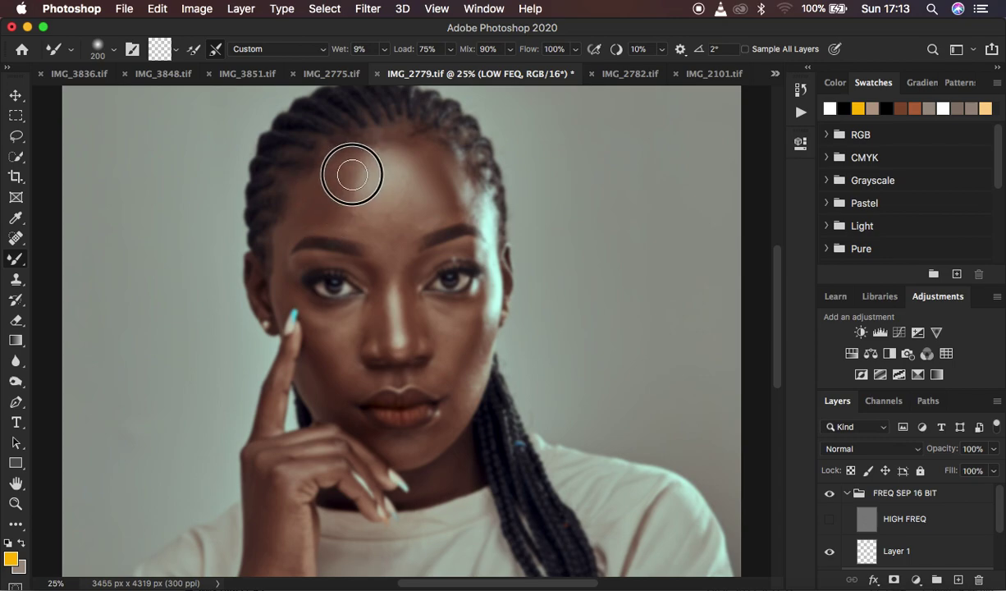
{"action": "left_click", "coordinate": [333, 197], "text": "alt"}
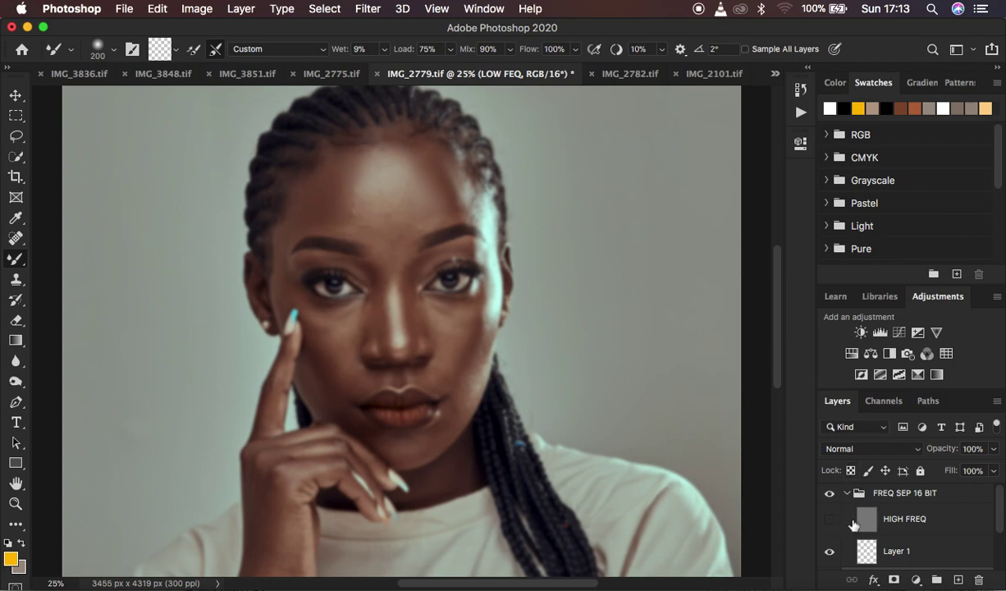
{"action": "left_click", "coordinate": [314, 191], "text": "alt"}
{"action": "mouse_move", "coordinate": [354, 226]}
{"action": "left_mouse_down"}
{"action": "mouse_move", "coordinate": [339, 188]}
{"action": "mouse_move", "coordinate": [364, 164]}
{"action": "mouse_move", "coordinate": [415, 152]}
{"action": "mouse_move", "coordinate": [430, 156]}
{"action": "mouse_move", "coordinate": [432, 176]}
{"action": "mouse_move", "coordinate": [419, 210]}
{"action": "mouse_move", "coordinate": [390, 221]}
{"action": "mouse_move", "coordinate": [400, 227]}
{"action": "mouse_move", "coordinate": [340, 212]}
{"action": "mouse_move", "coordinate": [348, 221]}
{"action": "mouse_move", "coordinate": [384, 232]}
{"action": "mouse_move", "coordinate": [361, 199]}
{"action": "mouse_move", "coordinate": [396, 191]}
{"action": "mouse_move", "coordinate": [403, 158]}
{"action": "mouse_move", "coordinate": [411, 211]}
{"action": "left_mouse_up"}
{"action": "mouse_move", "coordinate": [348, 174]}
{"action": "left_mouse_down"}
{"action": "mouse_move", "coordinate": [363, 215]}
{"action": "mouse_move", "coordinate": [352, 199]}
{"action": "mouse_move", "coordinate": [381, 220]}
{"action": "mouse_move", "coordinate": [404, 201]}
{"action": "mouse_move", "coordinate": [385, 245]}
{"action": "left_mouse_up"}
{"action": "mouse_move", "coordinate": [356, 209]}
{"action": "left_mouse_down"}
{"action": "mouse_move", "coordinate": [356, 168]}
{"action": "mouse_move", "coordinate": [399, 158]}
{"action": "left_mouse_up"}
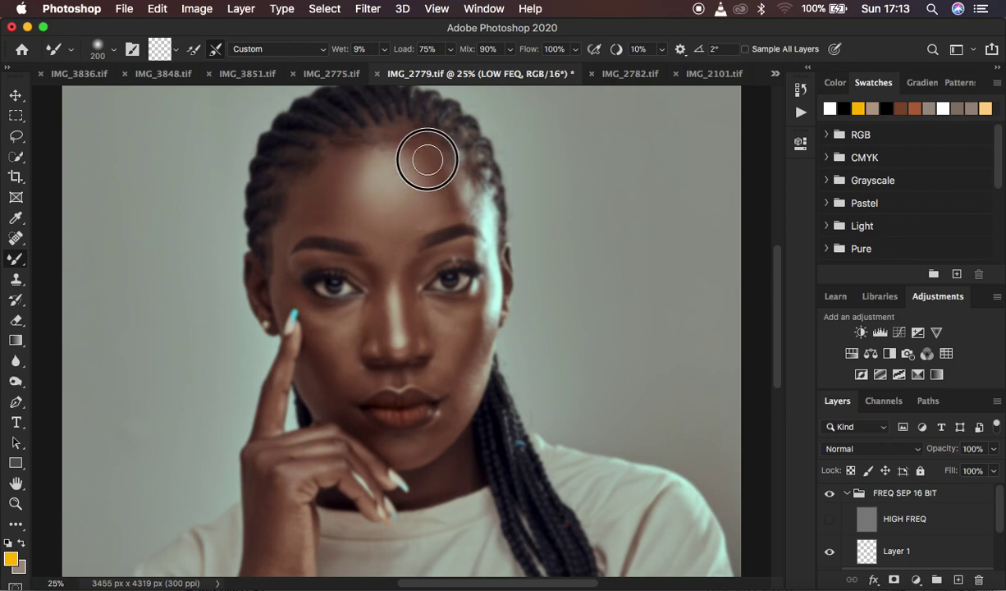
Step: At a 150 px brush, smooth the cheeks, chin, nose sides and forehead
{"action": "key", "text": "bracketleft"}
{"action": "key", "text": "bracketleft"}
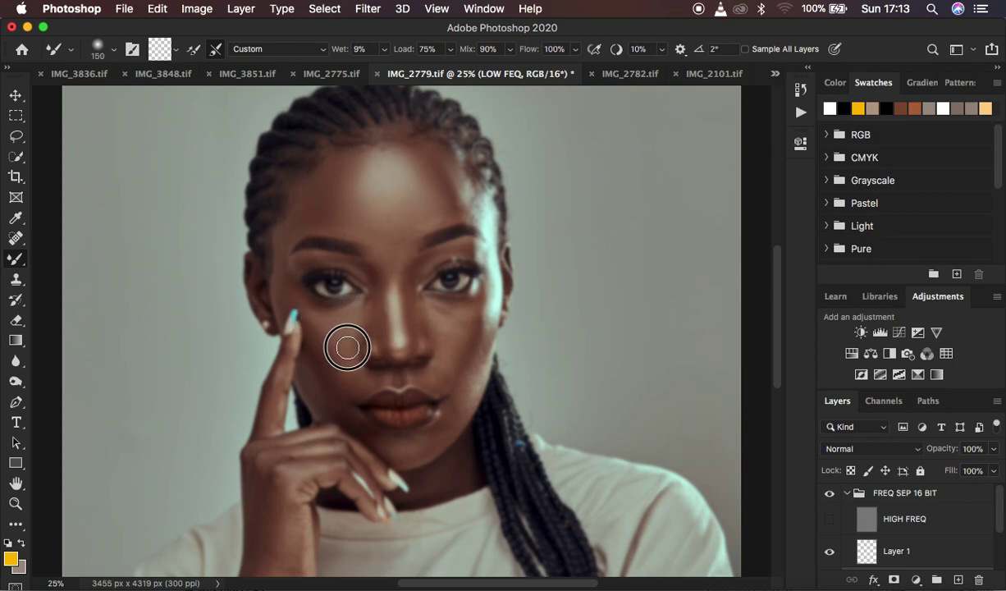
{"action": "key", "text": "bracketleft"}
{"action": "key", "text": "bracketleft"}
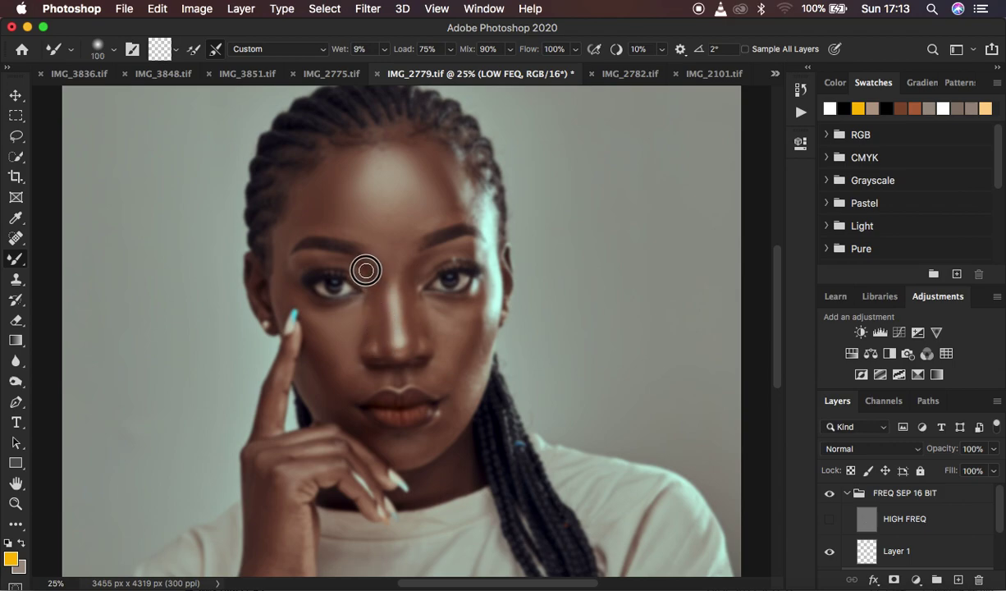
{"action": "key", "text": "bracketright"}
{"action": "key", "text": "bracketright"}
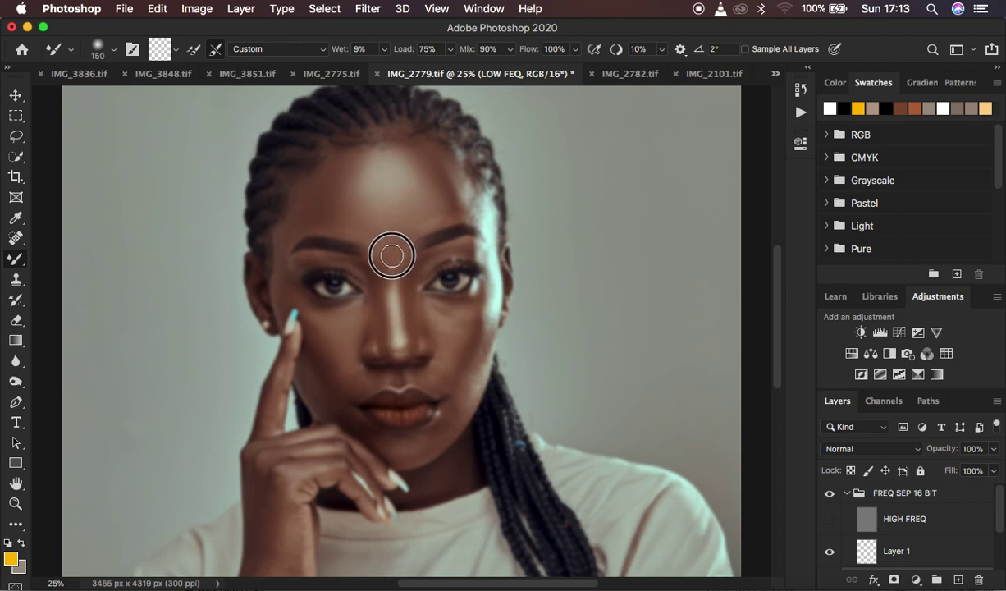
{"action": "mouse_move", "coordinate": [453, 335]}
{"action": "left_mouse_down"}
{"action": "mouse_move", "coordinate": [444, 314]}
{"action": "mouse_move", "coordinate": [463, 317]}
{"action": "mouse_move", "coordinate": [442, 355]}
{"action": "mouse_move", "coordinate": [462, 369]}
{"action": "mouse_move", "coordinate": [483, 350]}
{"action": "mouse_move", "coordinate": [343, 392]}
{"action": "mouse_move", "coordinate": [361, 402]}
{"action": "left_mouse_up"}
{"action": "mouse_move", "coordinate": [457, 433]}
{"action": "left_mouse_down"}
{"action": "mouse_move", "coordinate": [415, 439]}
{"action": "mouse_move", "coordinate": [460, 404]}
{"action": "mouse_move", "coordinate": [446, 428]}
{"action": "mouse_move", "coordinate": [453, 372]}
{"action": "mouse_move", "coordinate": [362, 377]}
{"action": "mouse_move", "coordinate": [352, 389]}
{"action": "mouse_move", "coordinate": [323, 355]}
{"action": "mouse_move", "coordinate": [344, 381]}
{"action": "left_mouse_up"}
{"action": "left_click_drag", "start_coordinate": [359, 344], "coordinate": [359, 366]}
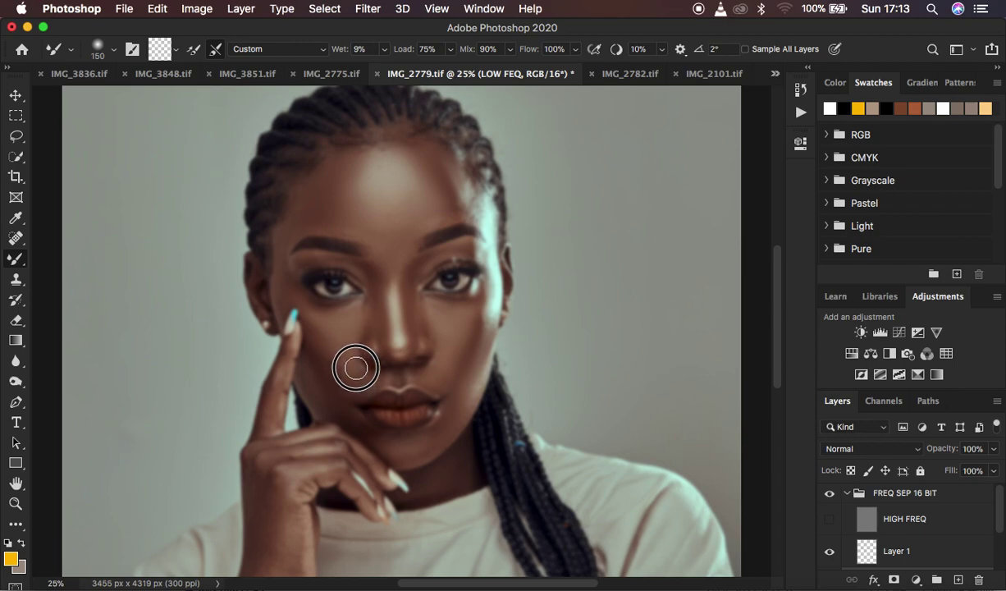
{"action": "mouse_move", "coordinate": [371, 240]}
{"action": "left_mouse_down"}
{"action": "mouse_move", "coordinate": [369, 224]}
{"action": "mouse_move", "coordinate": [286, 238]}
{"action": "mouse_move", "coordinate": [410, 176]}
{"action": "mouse_move", "coordinate": [444, 179]}
{"action": "mouse_move", "coordinate": [447, 207]}
{"action": "mouse_move", "coordinate": [433, 216]}
{"action": "mouse_move", "coordinate": [451, 211]}
{"action": "mouse_move", "coordinate": [428, 156]}
{"action": "left_mouse_up"}
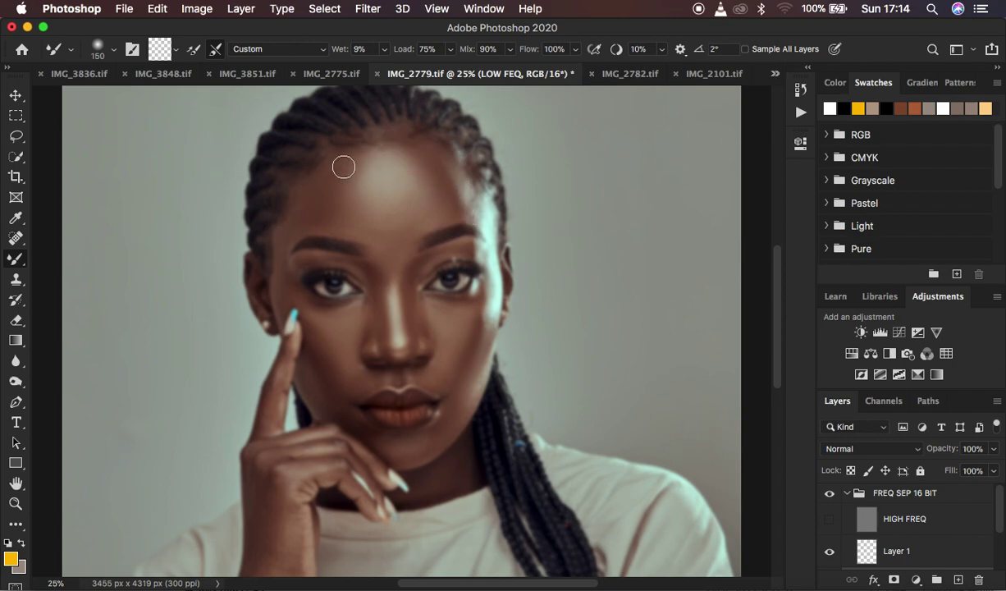
{"action": "mouse_move", "coordinate": [451, 454]}
{"action": "left_mouse_down"}
{"action": "mouse_move", "coordinate": [433, 435]}
{"action": "mouse_move", "coordinate": [399, 442]}
{"action": "mouse_move", "coordinate": [427, 438]}
{"action": "mouse_move", "coordinate": [443, 419]}
{"action": "mouse_move", "coordinate": [433, 375]}
{"action": "left_mouse_up"}
{"action": "left_click_drag", "start_coordinate": [390, 264], "coordinate": [427, 171]}
{"action": "mouse_move", "coordinate": [328, 369]}
{"action": "left_mouse_down"}
{"action": "mouse_move", "coordinate": [321, 357]}
{"action": "mouse_move", "coordinate": [329, 367]}
{"action": "left_mouse_up"}
Step: Toggle HIGH FREQ to compare, leave it visible, and make it the active layer
{"action": "left_click", "coordinate": [829, 519]}
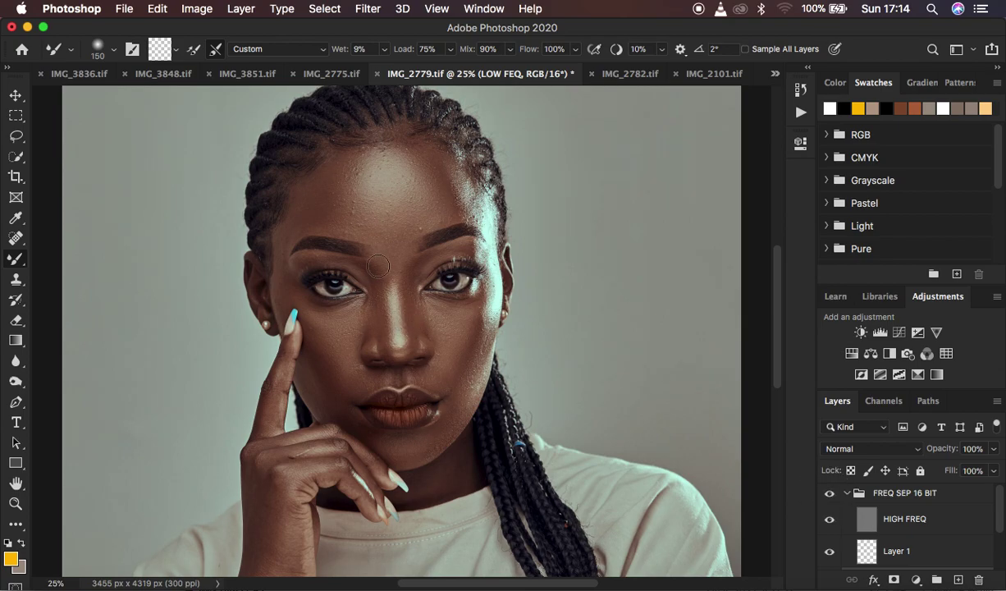
{"action": "left_click", "coordinate": [830, 518]}
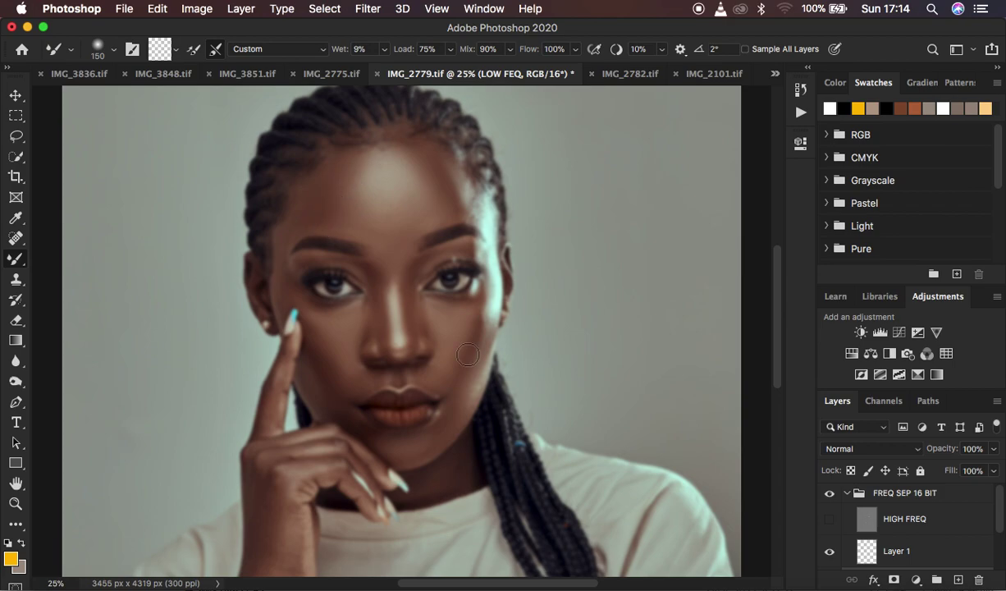
{"action": "left_click", "coordinate": [829, 520]}
{"action": "left_click", "coordinate": [829, 519]}
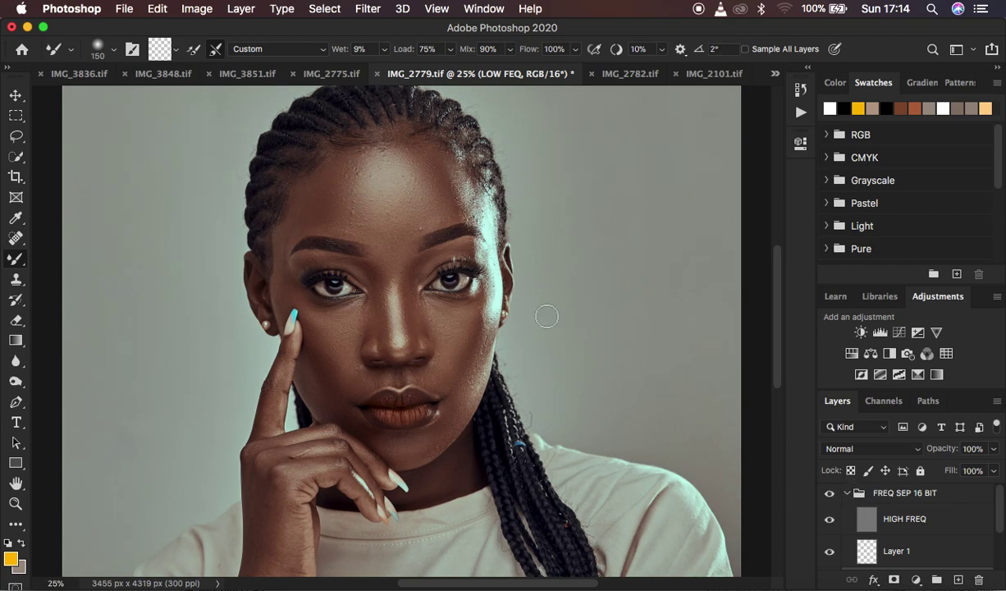
{"action": "left_click", "coordinate": [929, 522]}
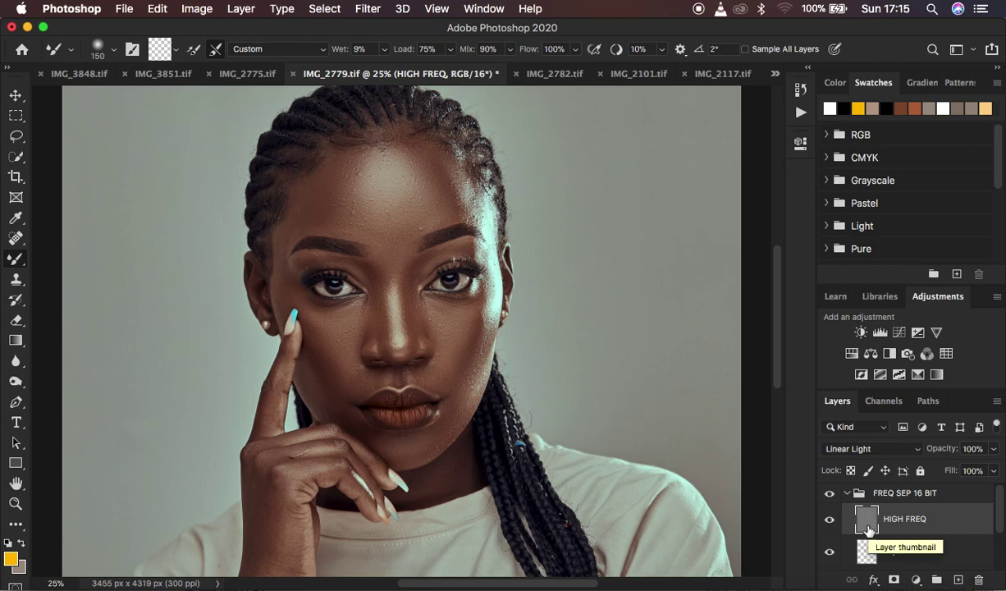
Step: Add a Black & White adjustment layer with Reds at -9 and Yellows at 79
{"action": "left_click", "coordinate": [917, 581]}
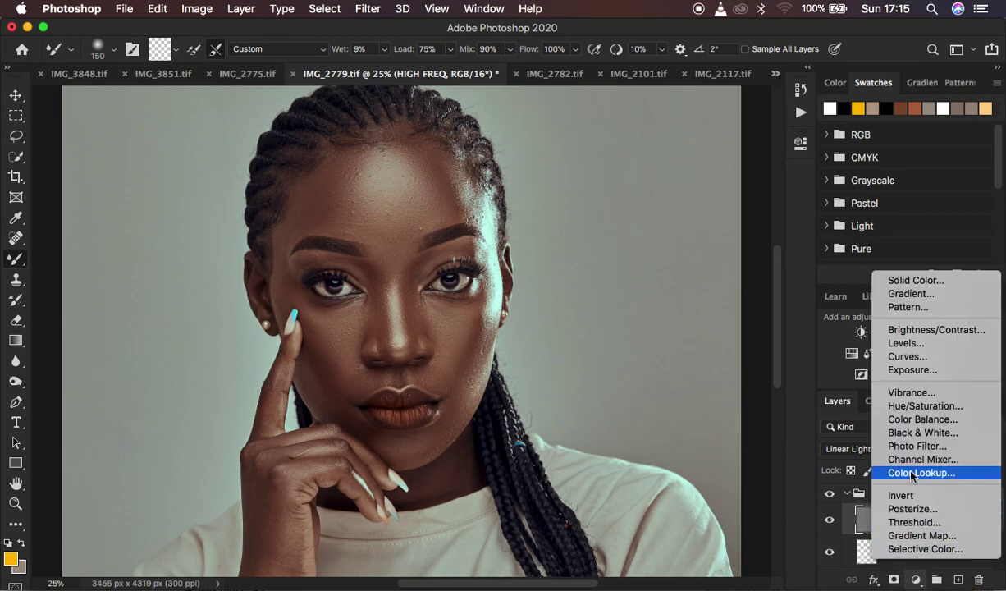
{"action": "left_click", "coordinate": [918, 432]}
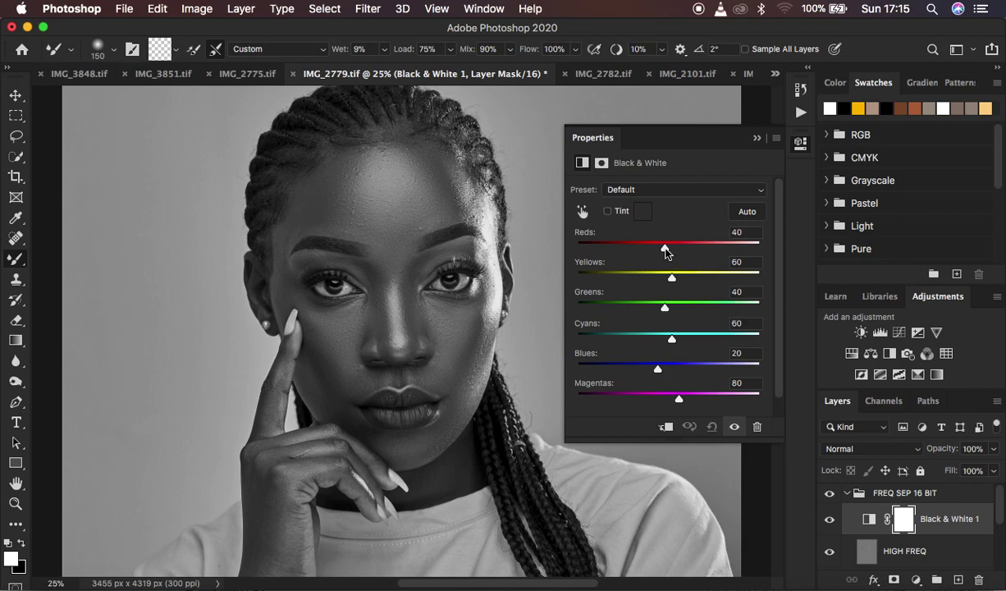
{"action": "left_click_drag", "start_coordinate": [665, 247], "coordinate": [678, 281]}
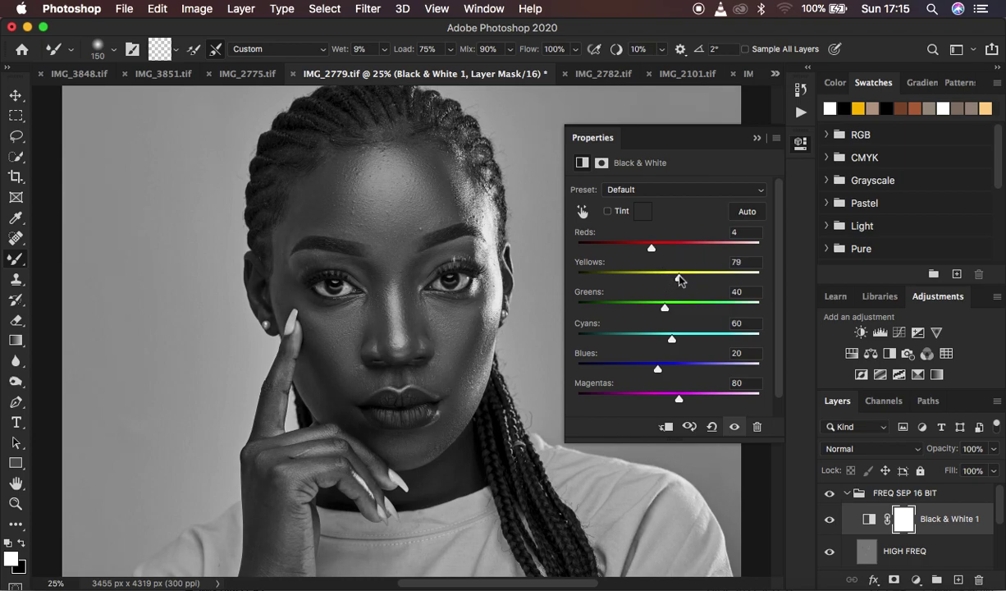
{"action": "left_click_drag", "start_coordinate": [651, 249], "coordinate": [647, 248]}
{"action": "left_click", "coordinate": [754, 139]}
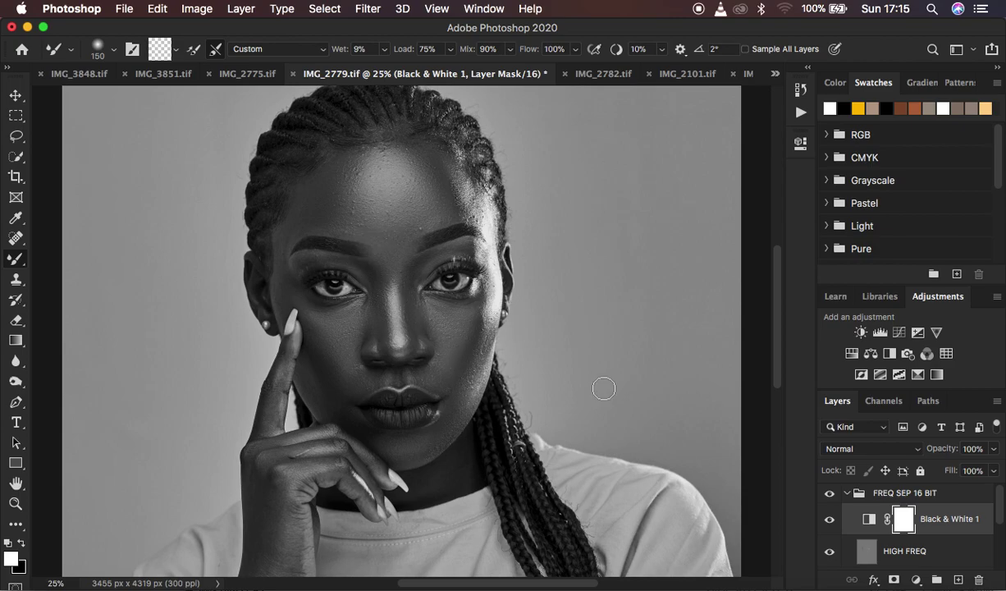
Step: Zoom out and toggle Black & White 1 repeatedly, leaving it switched off
{"action": "key", "text": "super+minus"}
{"action": "key", "text": "super+minus"}
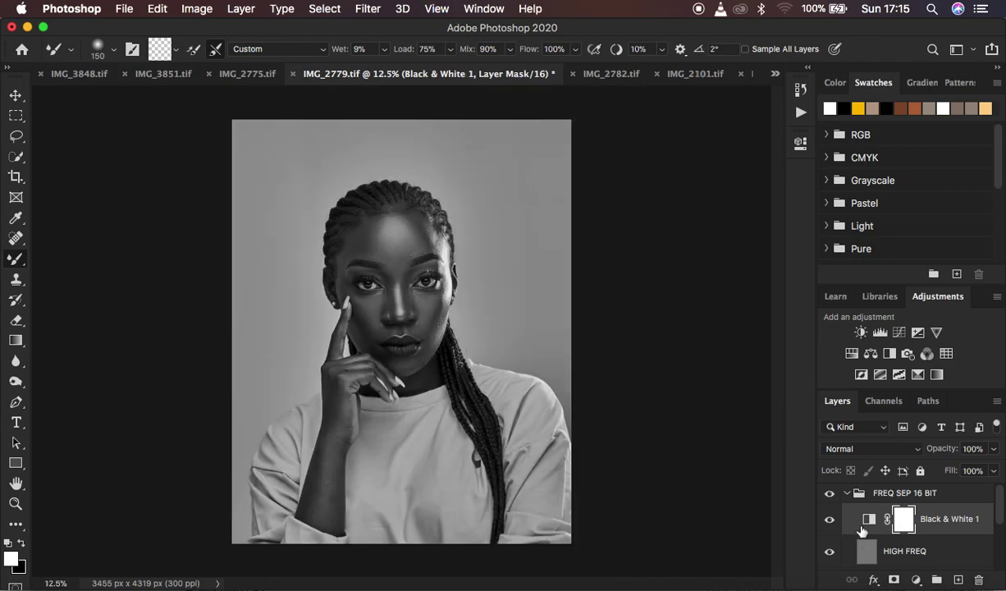
{"action": "left_click", "coordinate": [829, 518]}
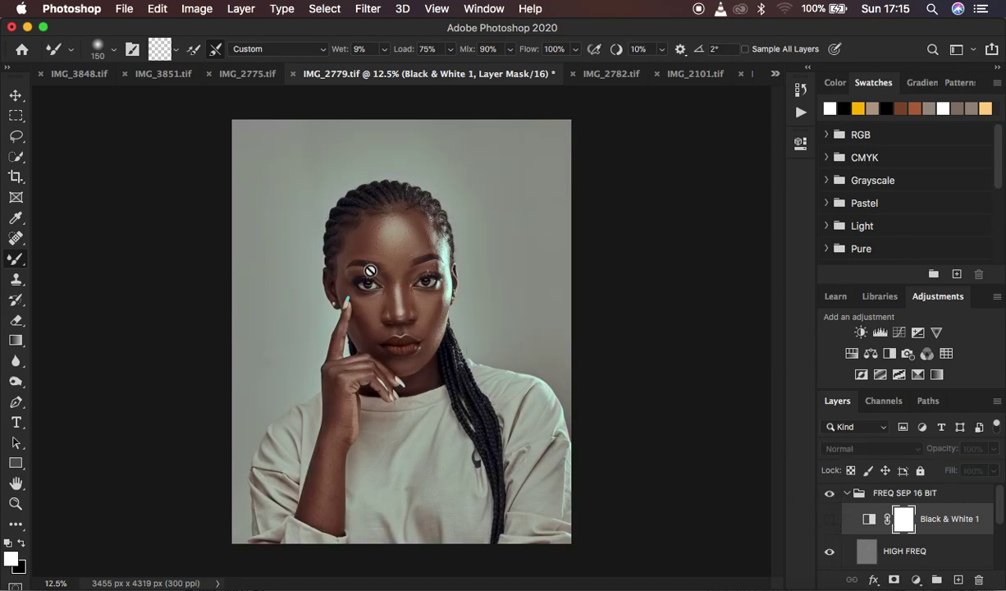
{"action": "left_click", "coordinate": [829, 520]}
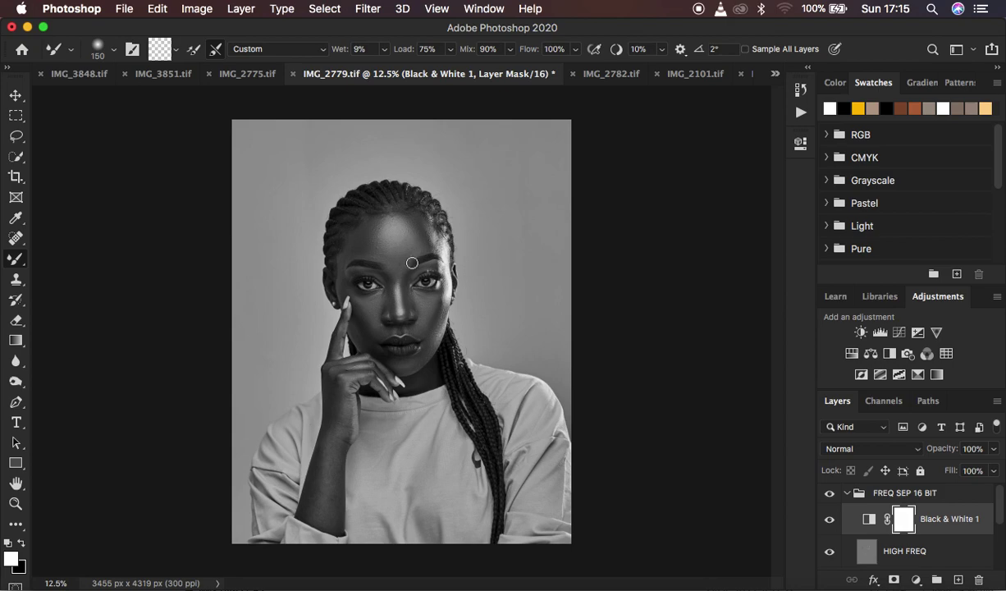
{"action": "left_click", "coordinate": [829, 522]}
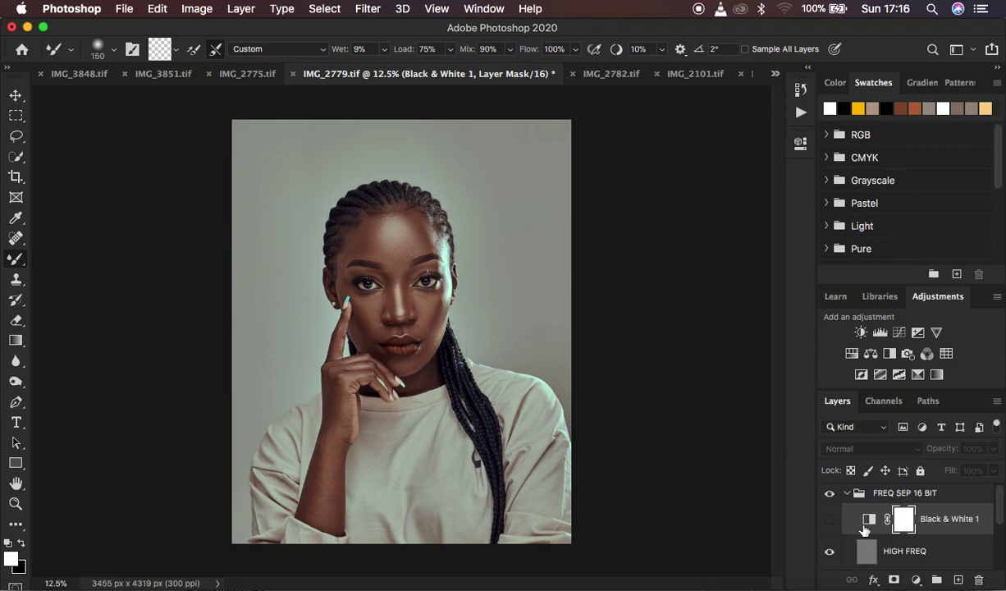
{"action": "left_click", "coordinate": [830, 520]}
{"action": "left_click", "coordinate": [830, 520]}
{"action": "left_click", "coordinate": [830, 520]}
{"action": "left_click", "coordinate": [830, 520]}
{"action": "left_click", "coordinate": [830, 520]}
{"action": "left_click", "coordinate": [830, 520]}
{"action": "left_click_drag", "start_coordinate": [1001, 508], "coordinate": [999, 531]}
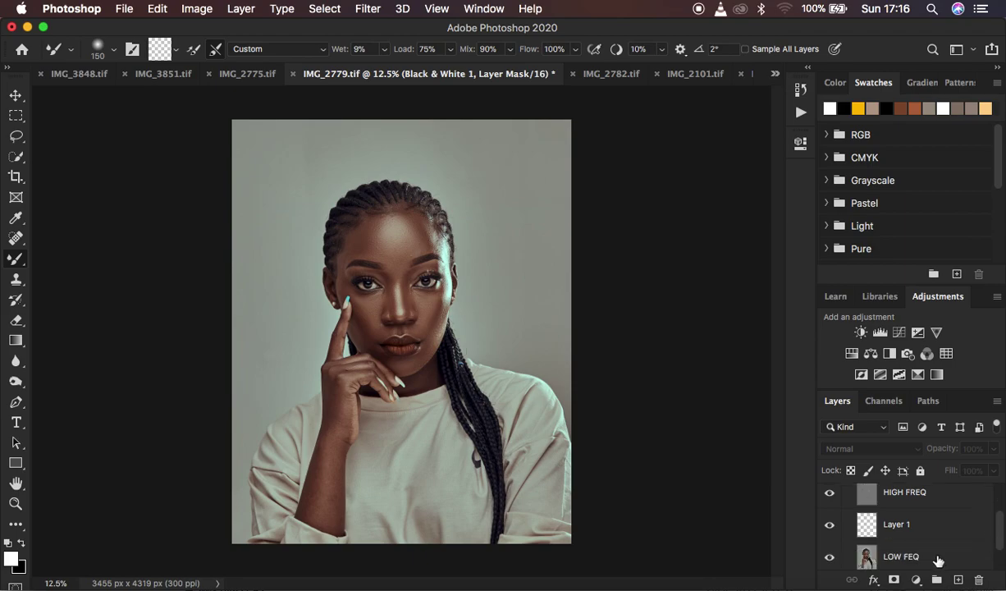
Step: On LOW FEQ with HIGH FREQ hidden, lasso the forehead with a 22 px feather
{"action": "left_click", "coordinate": [924, 560]}
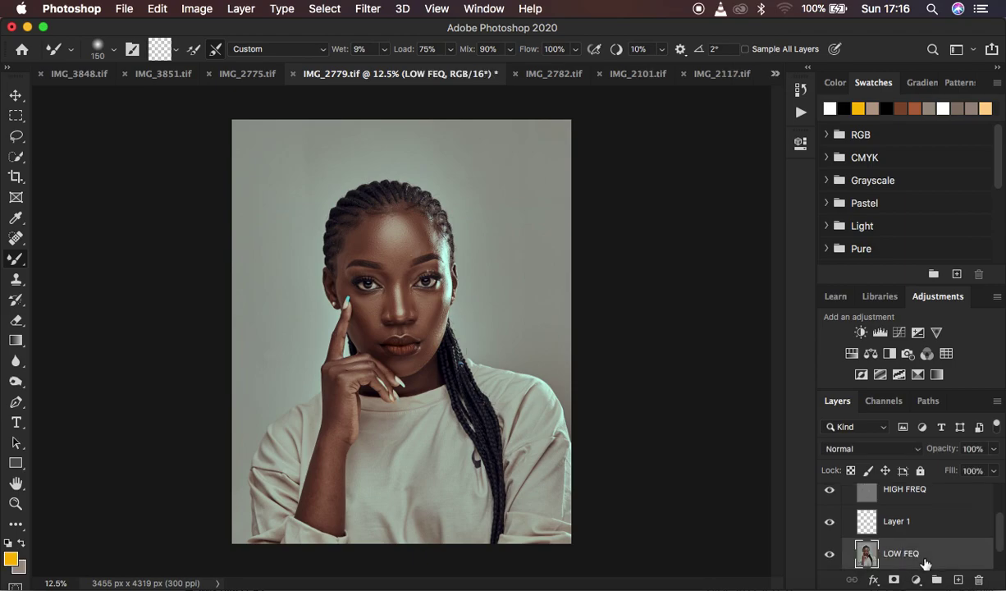
{"action": "left_click", "coordinate": [18, 140]}
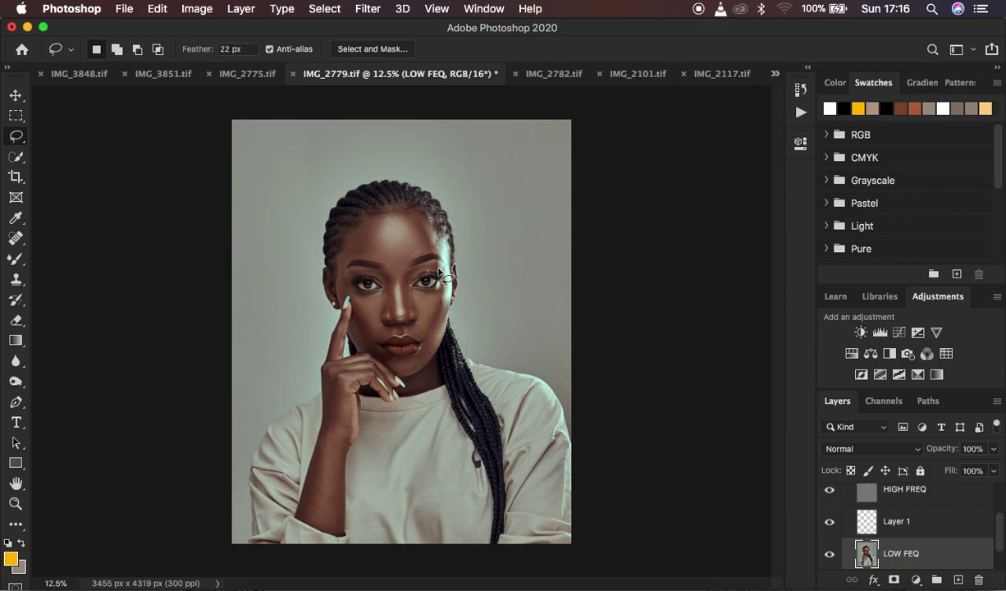
{"action": "key", "text": "super+plus"}
{"action": "key", "text": "super+plus"}
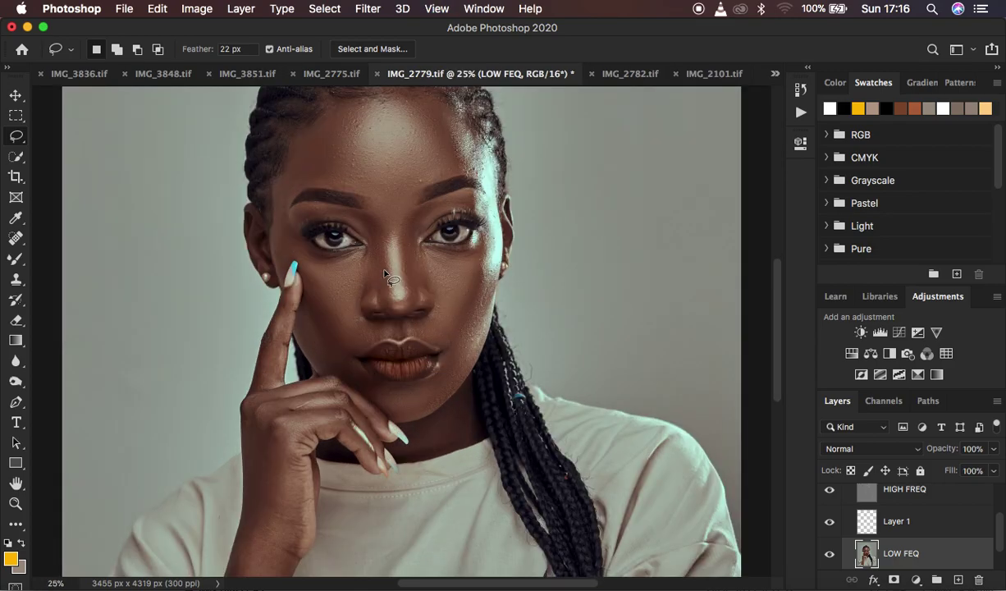
{"action": "left_click_drag", "start_coordinate": [774, 340], "coordinate": [779, 319]}
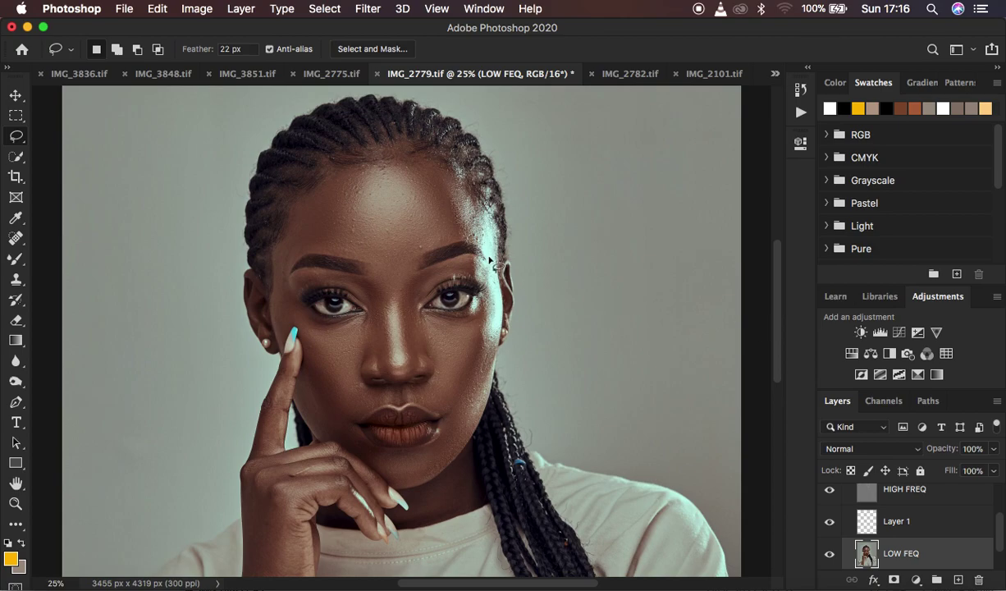
{"action": "scroll", "coordinate": [902, 517], "scroll_direction": "up", "scroll_amount": 2}
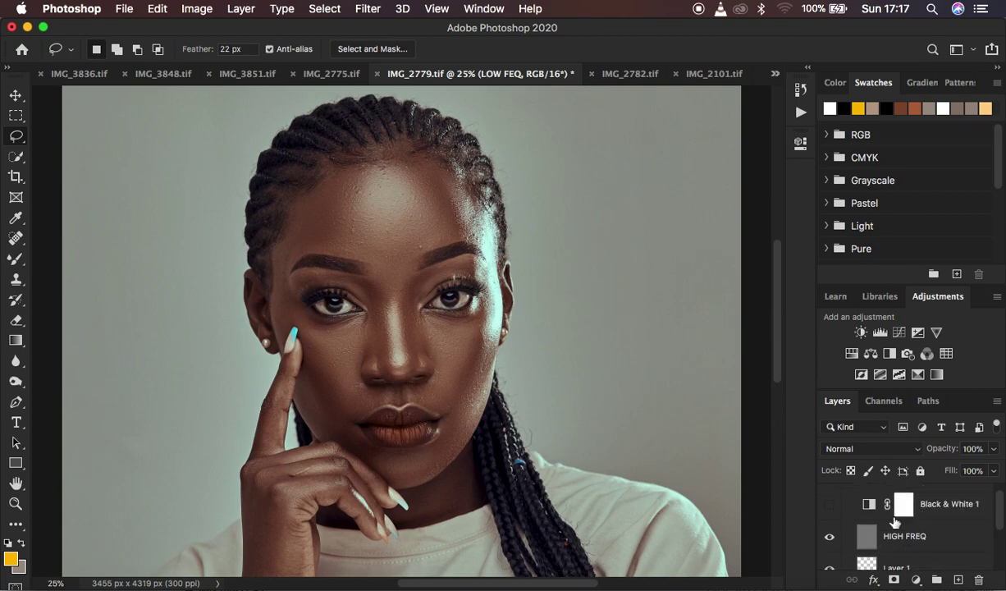
{"action": "left_click", "coordinate": [831, 538]}
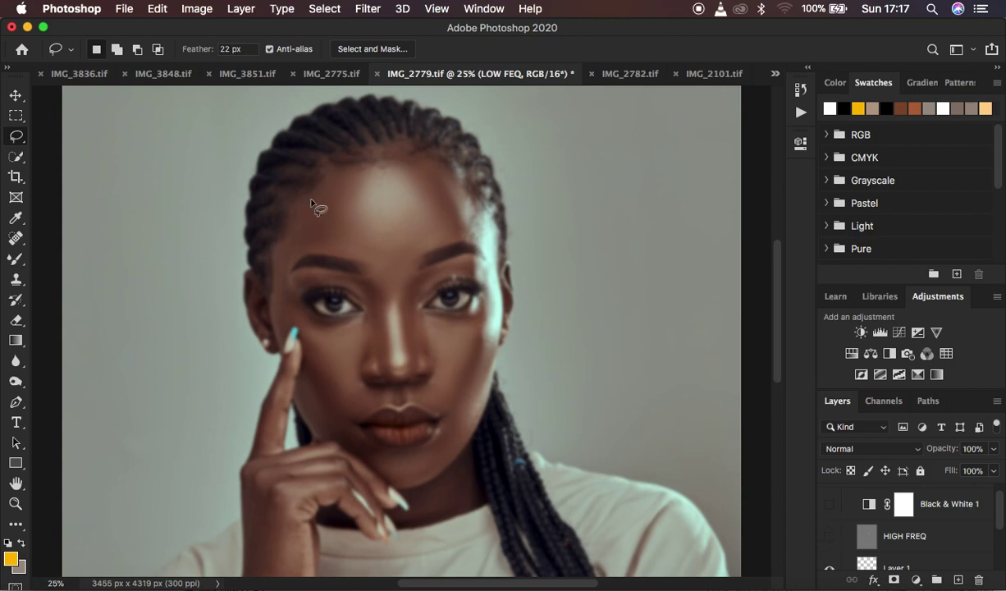
{"action": "mouse_move", "coordinate": [287, 236]}
{"action": "left_mouse_down"}
{"action": "mouse_move", "coordinate": [344, 169]}
{"action": "mouse_move", "coordinate": [415, 155]}
{"action": "mouse_move", "coordinate": [449, 193]}
{"action": "mouse_move", "coordinate": [459, 225]}
{"action": "mouse_move", "coordinate": [453, 245]}
{"action": "mouse_move", "coordinate": [424, 249]}
{"action": "mouse_move", "coordinate": [384, 279]}
{"action": "mouse_move", "coordinate": [322, 249]}
{"action": "mouse_move", "coordinate": [295, 254]}
{"action": "mouse_move", "coordinate": [272, 277]}
{"action": "mouse_move", "coordinate": [289, 223]}
{"action": "left_mouse_up"}
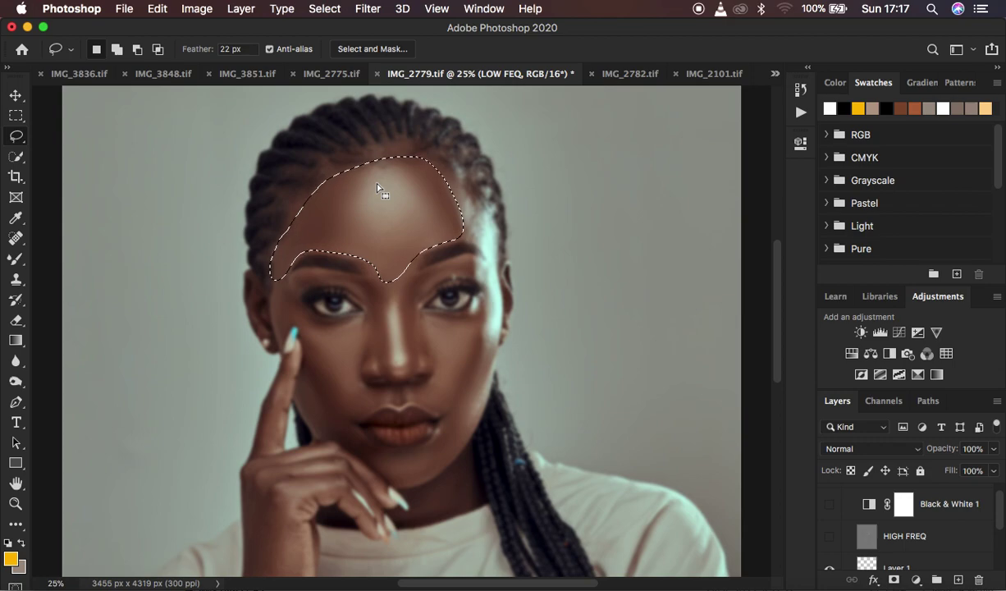
Step: Apply a 21 px Gaussian Blur to the forehead, deselect, and lasso the left cheek
{"action": "left_click", "coordinate": [367, 9]}
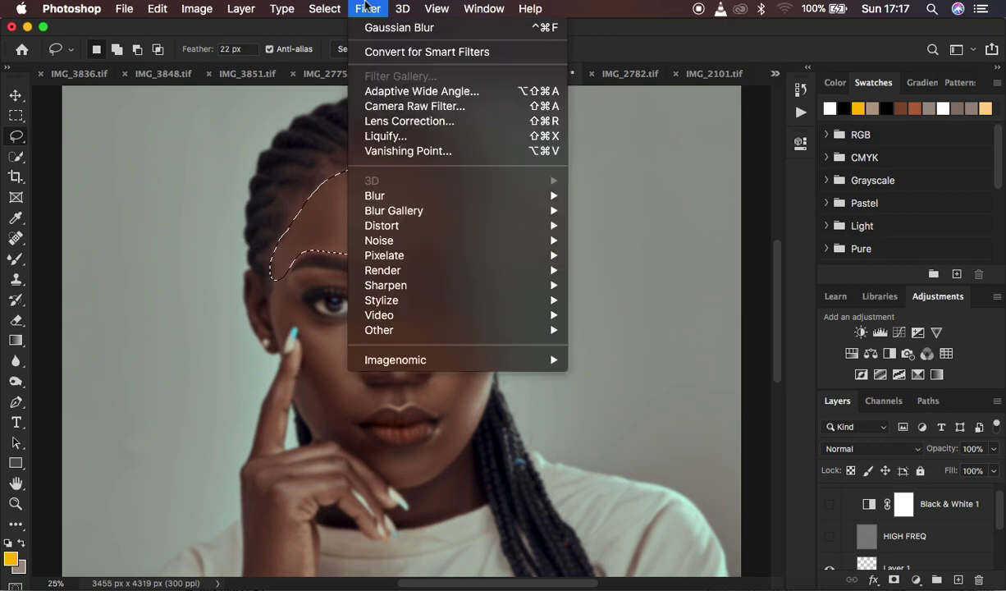
{"action": "mouse_move", "coordinate": [420, 195]}
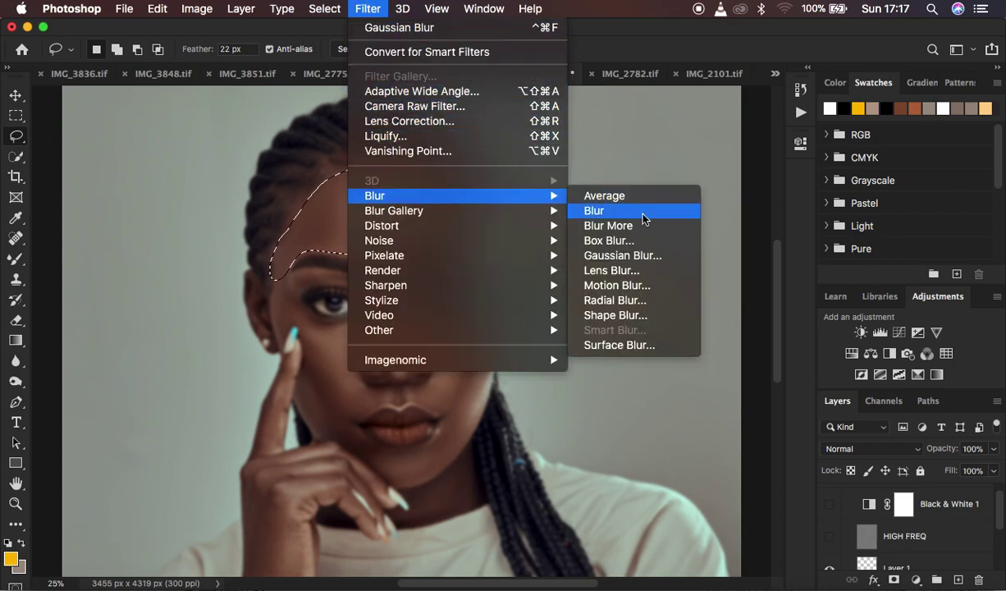
{"action": "left_click", "coordinate": [642, 256]}
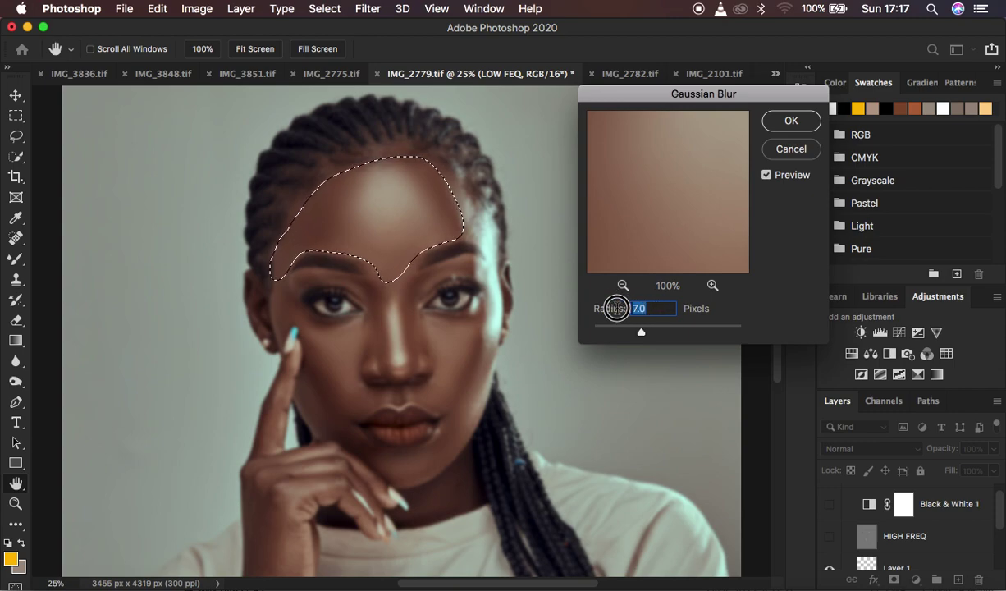
{"action": "type", "text": "21"}
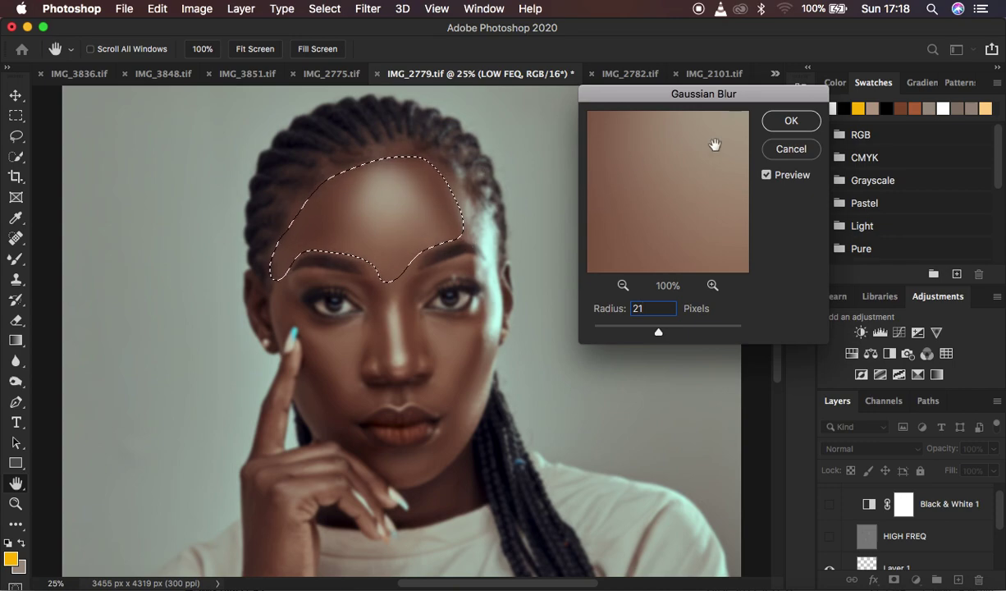
{"action": "left_click", "coordinate": [787, 121]}
{"action": "key", "text": "super+d"}
{"action": "mouse_move", "coordinate": [305, 319]}
{"action": "left_mouse_down"}
{"action": "mouse_move", "coordinate": [332, 328]}
{"action": "mouse_move", "coordinate": [367, 315]}
{"action": "mouse_move", "coordinate": [353, 384]}
{"action": "mouse_move", "coordinate": [325, 395]}
{"action": "mouse_move", "coordinate": [308, 324]}
{"action": "left_mouse_up"}
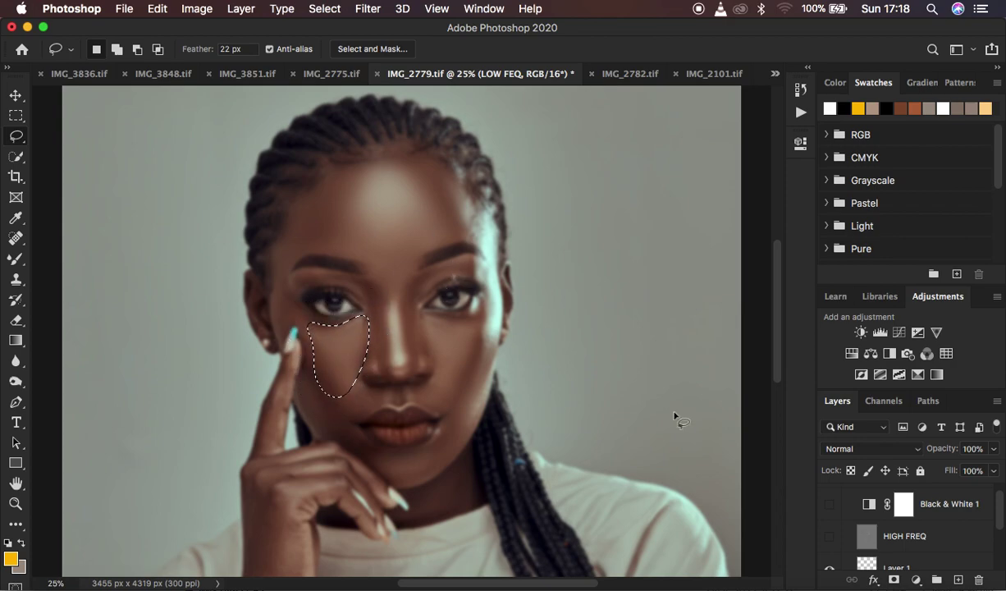
Step: Apply the same Gaussian Blur to both cheeks and turn Black & White 1 back on
{"action": "right_click", "coordinate": [324, 361]}
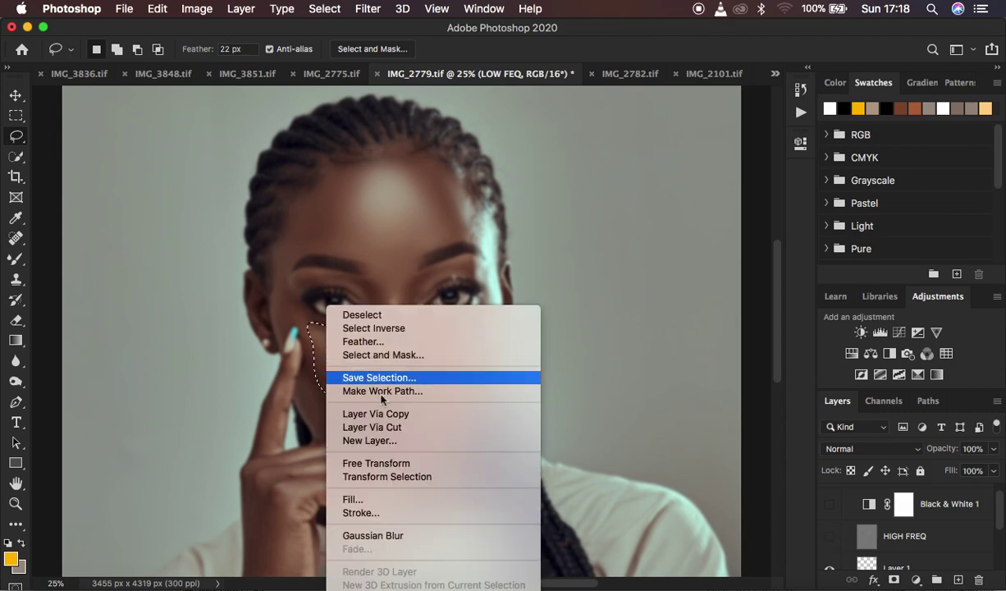
{"action": "left_click", "coordinate": [392, 535]}
{"action": "key", "text": "super+d"}
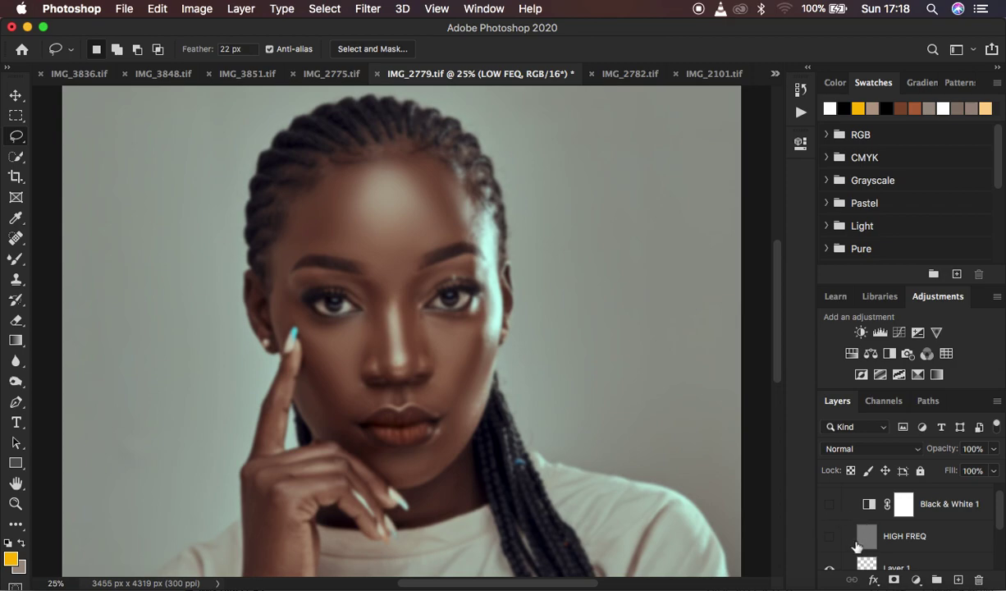
{"action": "left_click", "coordinate": [829, 506]}
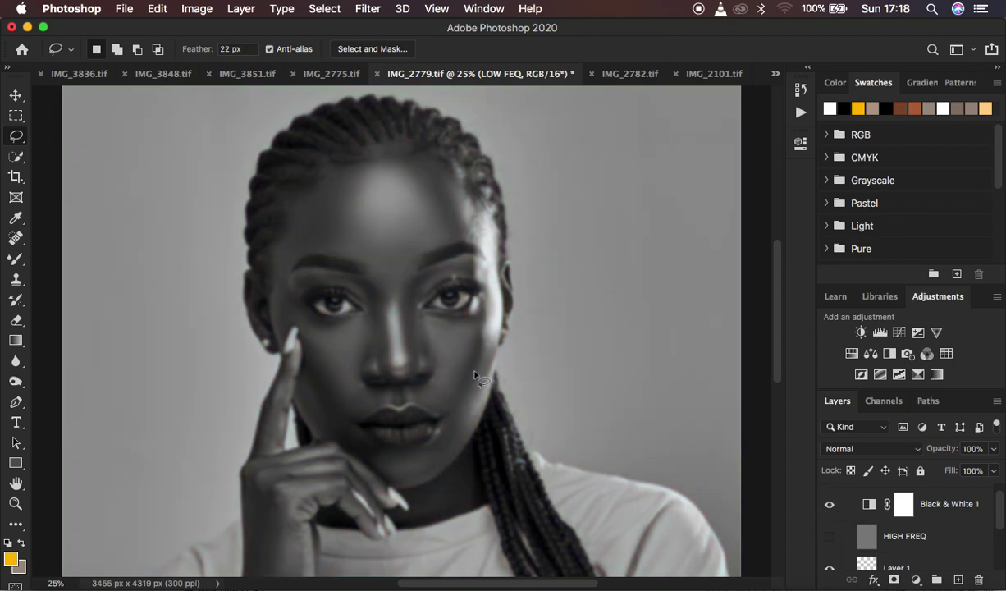
{"action": "mouse_move", "coordinate": [424, 318]}
{"action": "left_mouse_down"}
{"action": "mouse_move", "coordinate": [485, 326]}
{"action": "mouse_move", "coordinate": [456, 396]}
{"action": "mouse_move", "coordinate": [440, 396]}
{"action": "mouse_move", "coordinate": [419, 321]}
{"action": "left_mouse_up"}
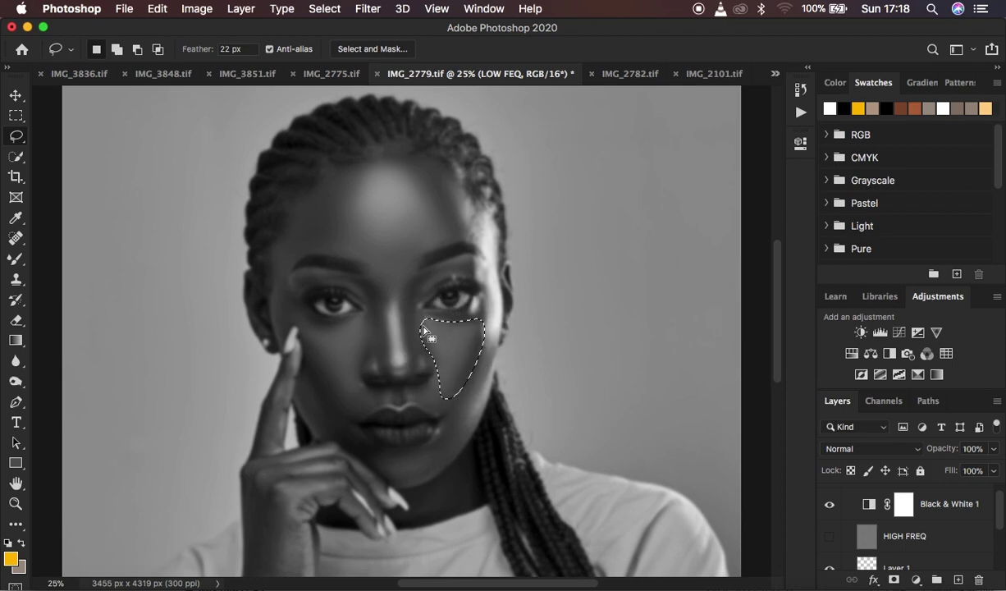
{"action": "right_click", "coordinate": [456, 305]}
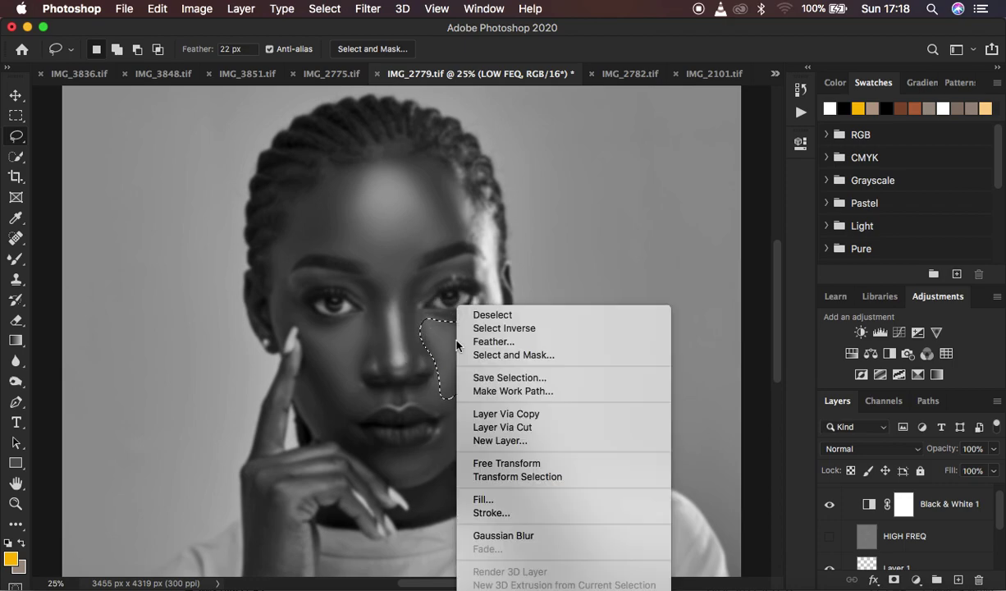
{"action": "left_click", "coordinate": [537, 534]}
{"action": "key", "text": "ctrl+d"}
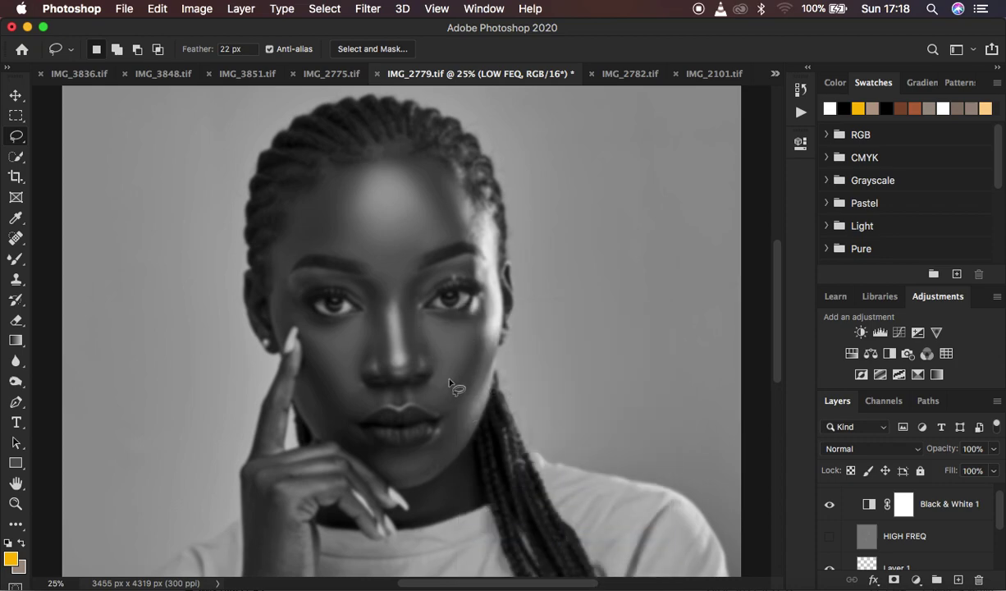
Step: Blur the areas on both sides of the nose, then toggle Black & White 1
{"action": "mouse_move", "coordinate": [351, 280]}
{"action": "left_mouse_down"}
{"action": "mouse_move", "coordinate": [375, 287]}
{"action": "mouse_move", "coordinate": [386, 363]}
{"action": "mouse_move", "coordinate": [361, 354]}
{"action": "mouse_move", "coordinate": [354, 283]}
{"action": "left_mouse_up"}
{"action": "right_click", "coordinate": [375, 326]}
{"action": "left_click", "coordinate": [442, 533]}
{"action": "key", "text": "super+d"}
{"action": "mouse_move", "coordinate": [432, 273]}
{"action": "left_mouse_down"}
{"action": "mouse_move", "coordinate": [403, 319]}
{"action": "mouse_move", "coordinate": [414, 369]}
{"action": "mouse_move", "coordinate": [418, 351]}
{"action": "mouse_move", "coordinate": [441, 344]}
{"action": "mouse_move", "coordinate": [414, 317]}
{"action": "mouse_move", "coordinate": [426, 278]}
{"action": "left_mouse_up"}
{"action": "right_click", "coordinate": [415, 305]}
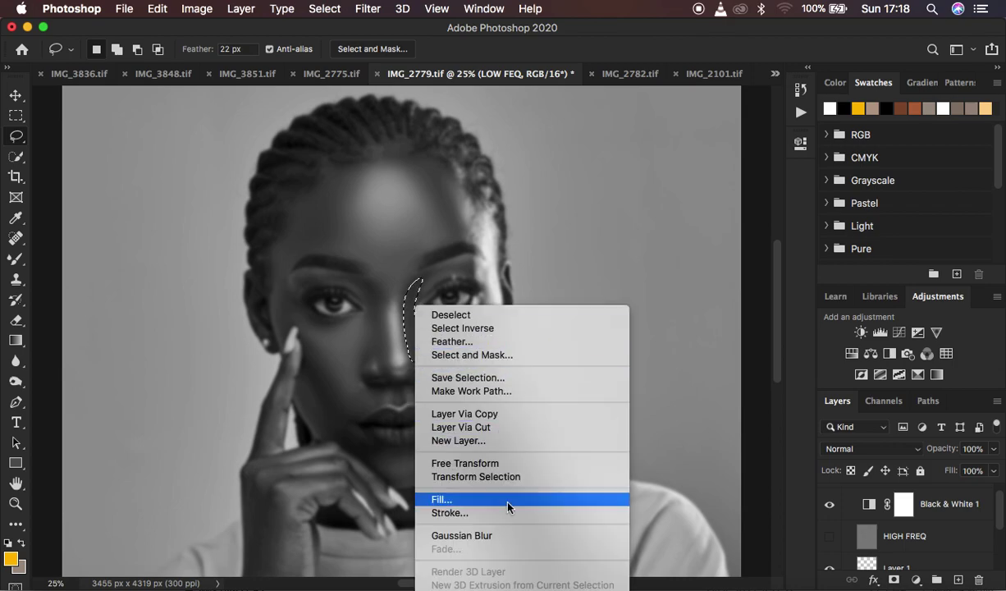
{"action": "left_click", "coordinate": [494, 535]}
{"action": "key", "text": "super+d"}
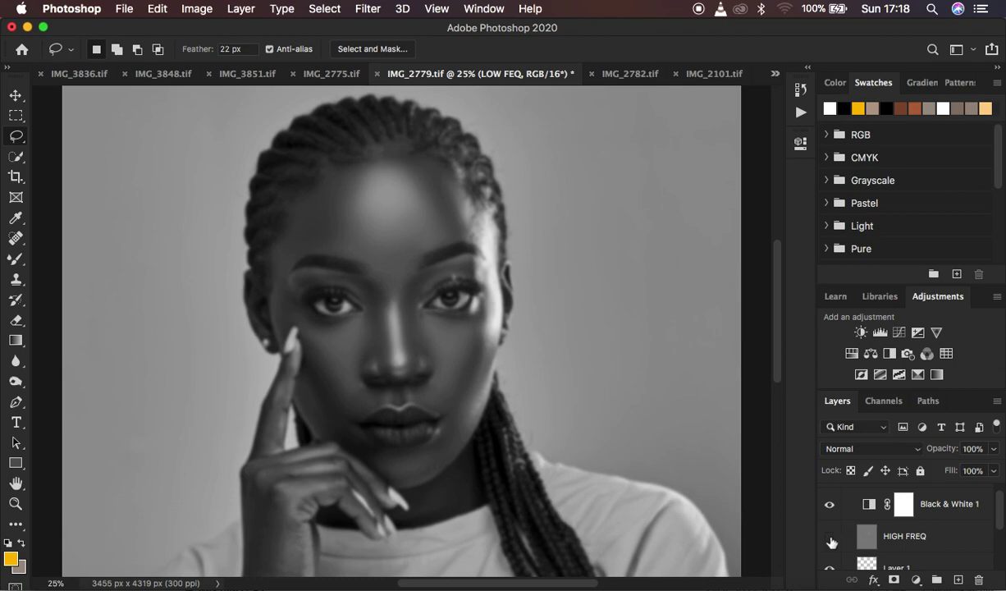
{"action": "left_click", "coordinate": [828, 504]}
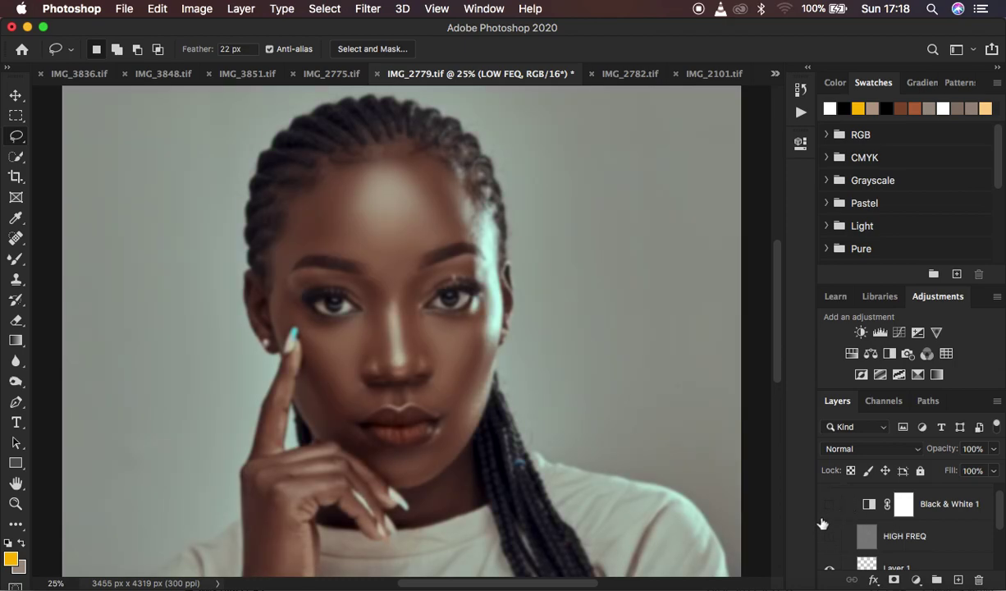
Step: Turn the HIGH FREQ layer and FREQ SEP 16 BIT group back on to restore skin detail
{"action": "left_click", "coordinate": [828, 535]}
{"action": "scroll", "coordinate": [886, 514], "scroll_direction": "up", "scroll_amount": 1}
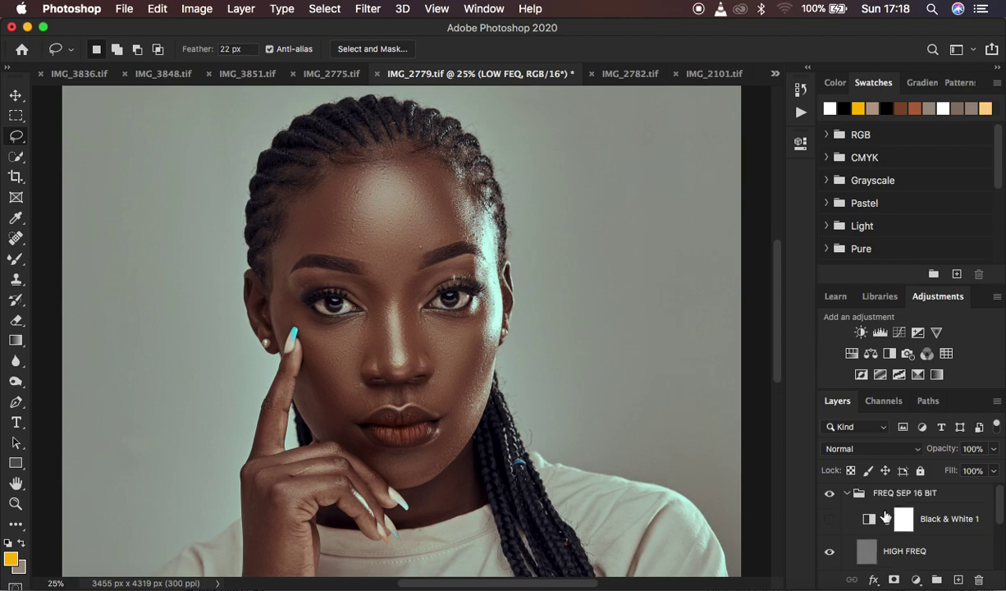
{"action": "left_click", "coordinate": [829, 495]}
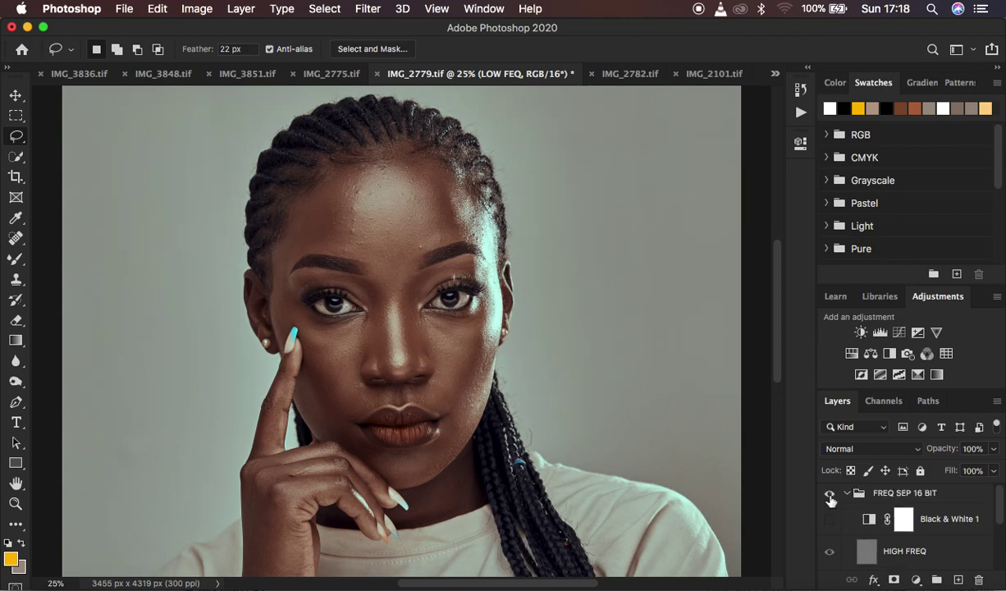
{"action": "left_click", "coordinate": [830, 495]}
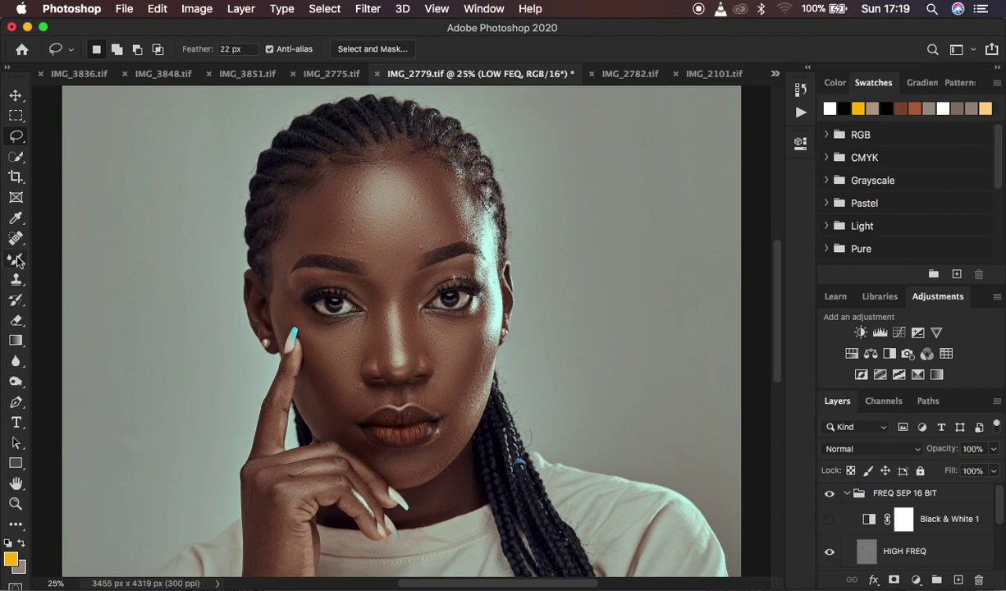
Step: Choose the Clone Stamp with a 30 px, 50% hardness brush, target HIGH FREQ, show Black & White 1
{"action": "left_click", "coordinate": [18, 285]}
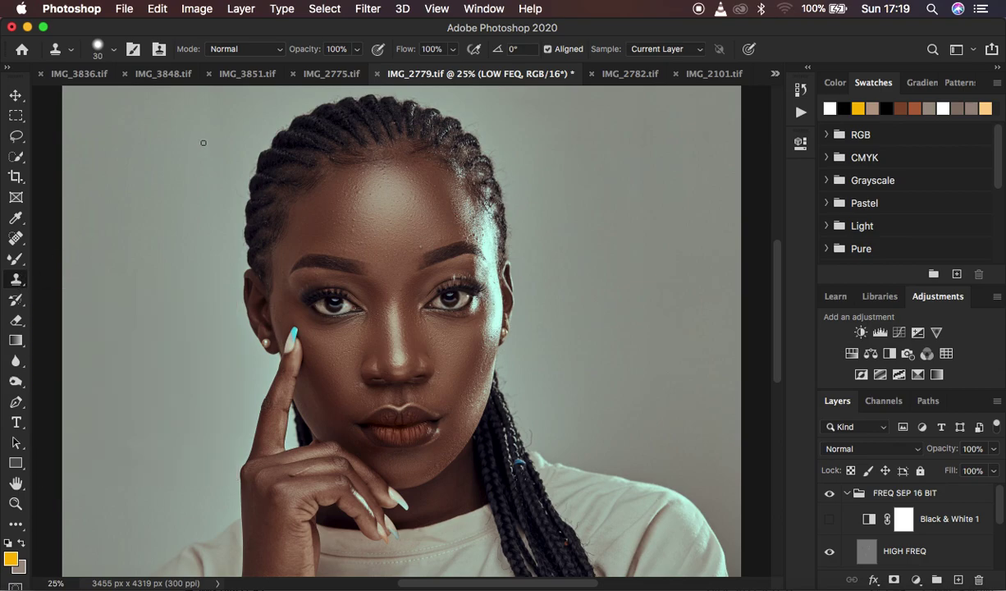
{"action": "left_click", "coordinate": [113, 51]}
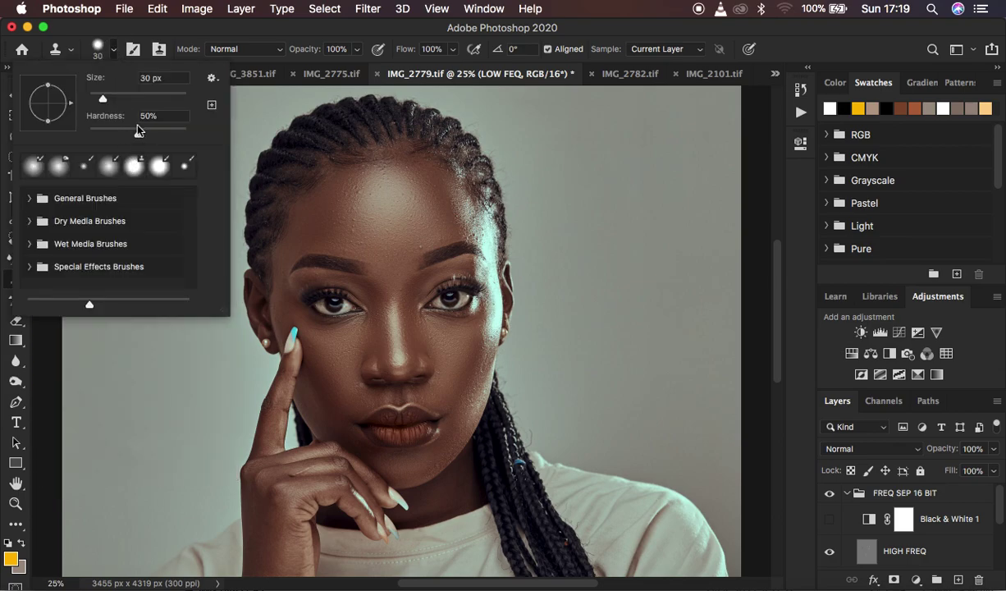
{"action": "left_click", "coordinate": [115, 58]}
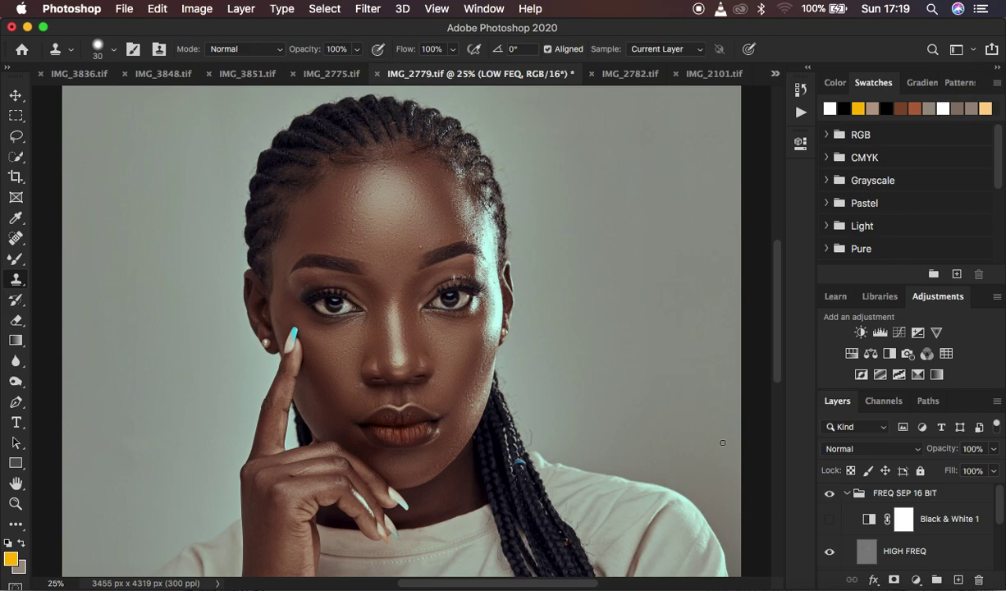
{"action": "left_click", "coordinate": [899, 551]}
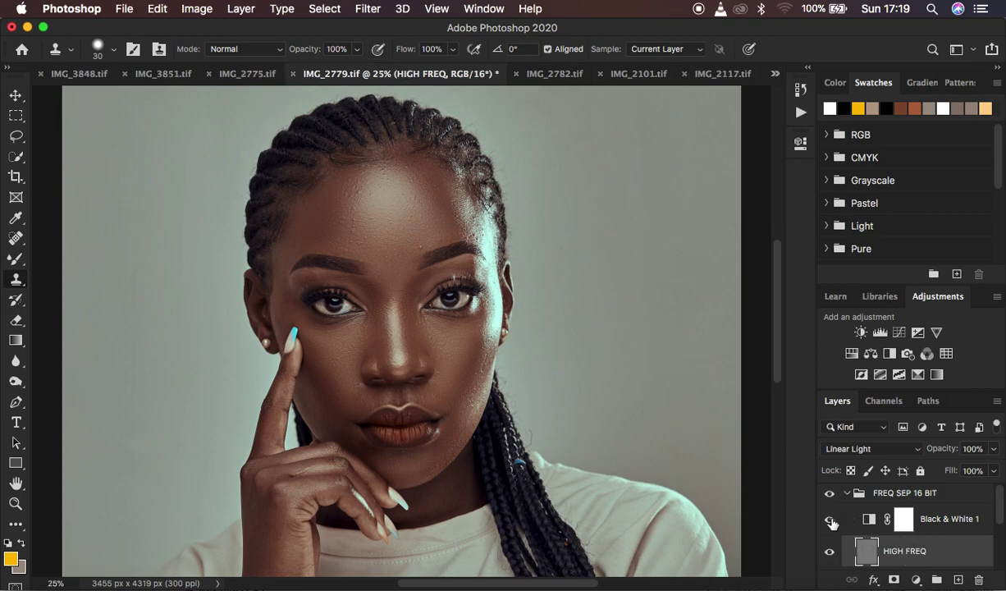
{"action": "left_click", "coordinate": [830, 519]}
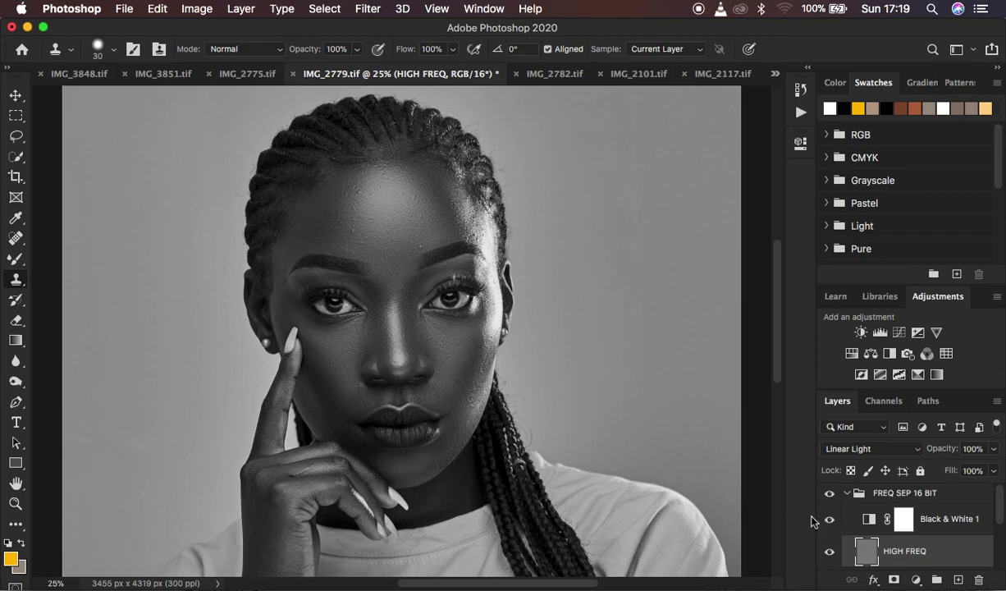
Step: Zoom to 50% and clone-stamp the forehead blemishes on HIGH FREQ in black and white
{"action": "key", "text": "super+equal"}
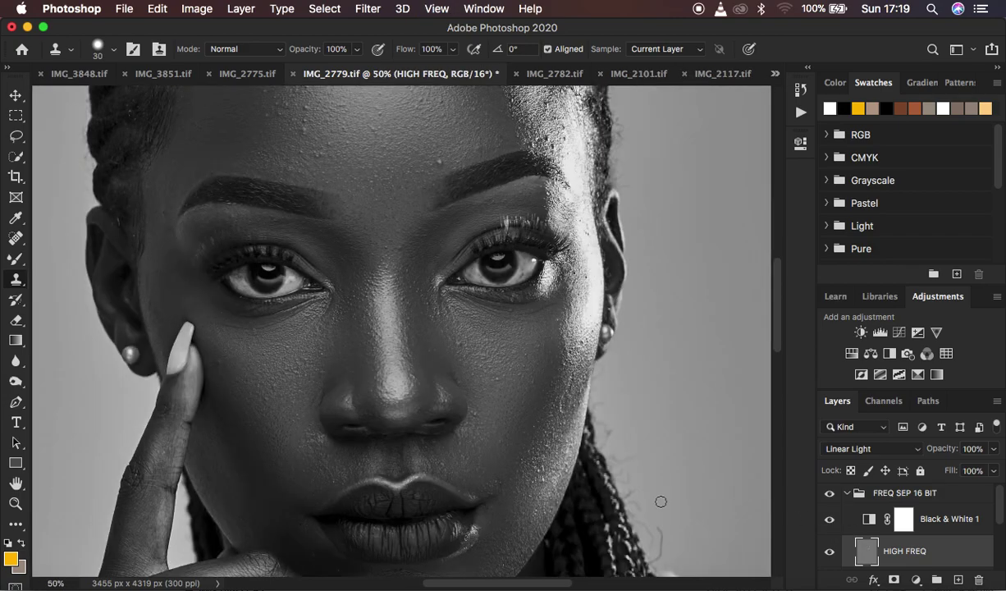
{"action": "scroll", "coordinate": [498, 311], "scroll_direction": "up", "scroll_amount": 5}
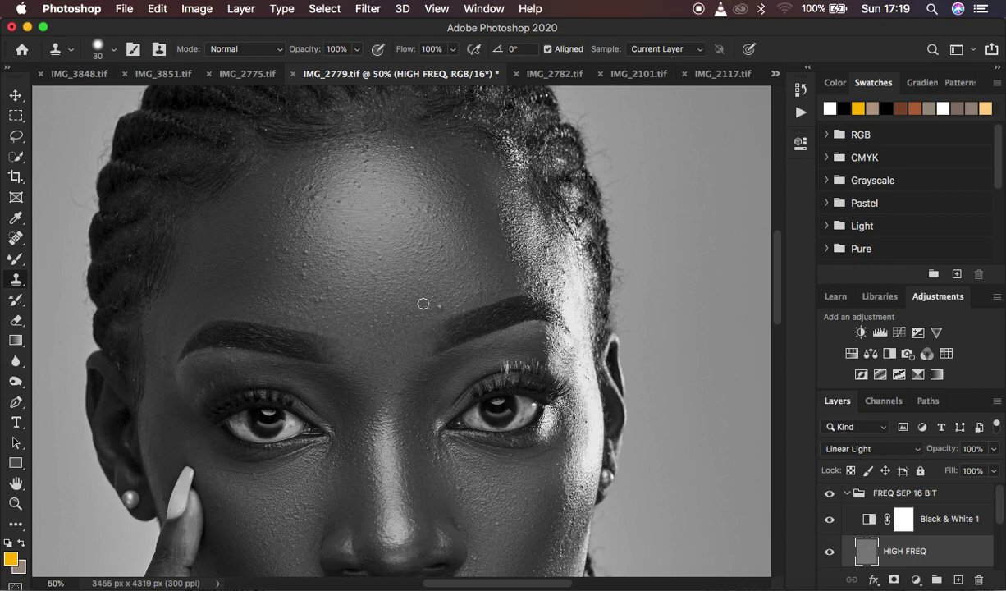
{"action": "left_click", "coordinate": [828, 520]}
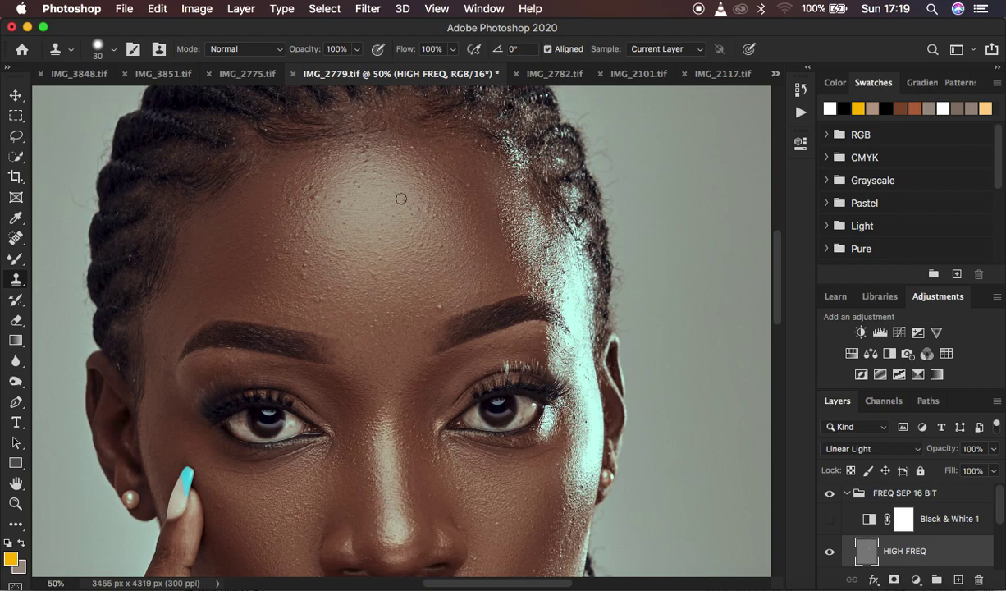
{"action": "left_click", "coordinate": [828, 519]}
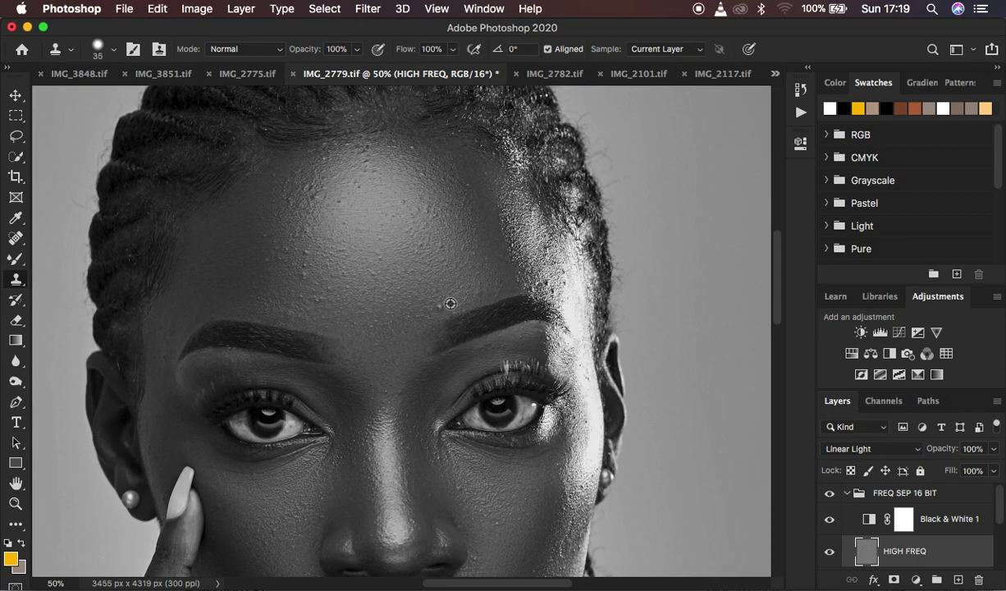
{"action": "left_click", "coordinate": [443, 306]}
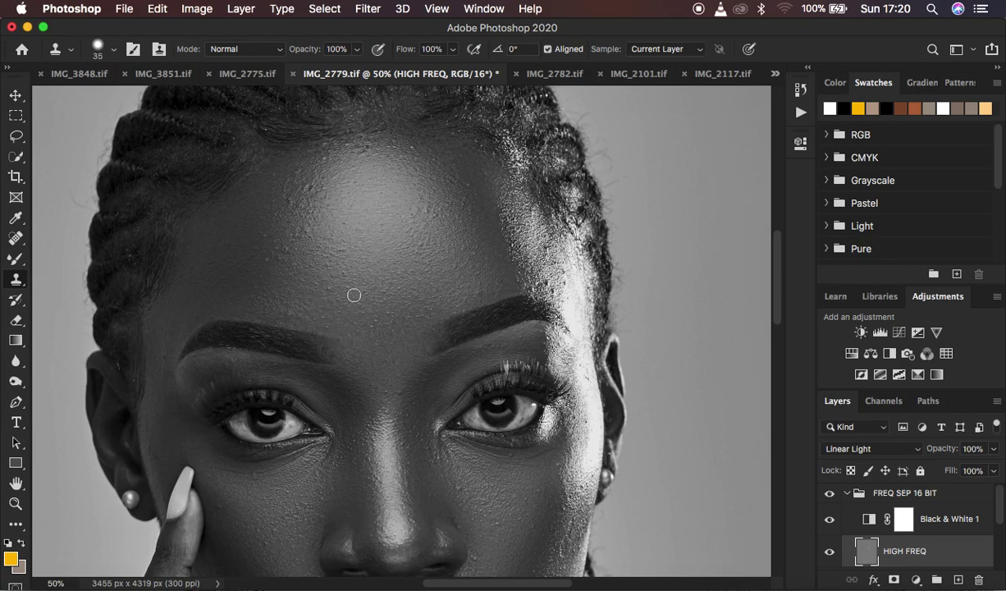
{"action": "mouse_move", "coordinate": [285, 271]}
{"action": "left_mouse_down"}
{"action": "mouse_move", "coordinate": [278, 260]}
{"action": "mouse_move", "coordinate": [309, 250]}
{"action": "mouse_move", "coordinate": [299, 242]}
{"action": "left_mouse_up"}
Step: Return to colour and toggle the FREQ SEP 16 BIT group to compare before and after
{"action": "left_click", "coordinate": [828, 519]}
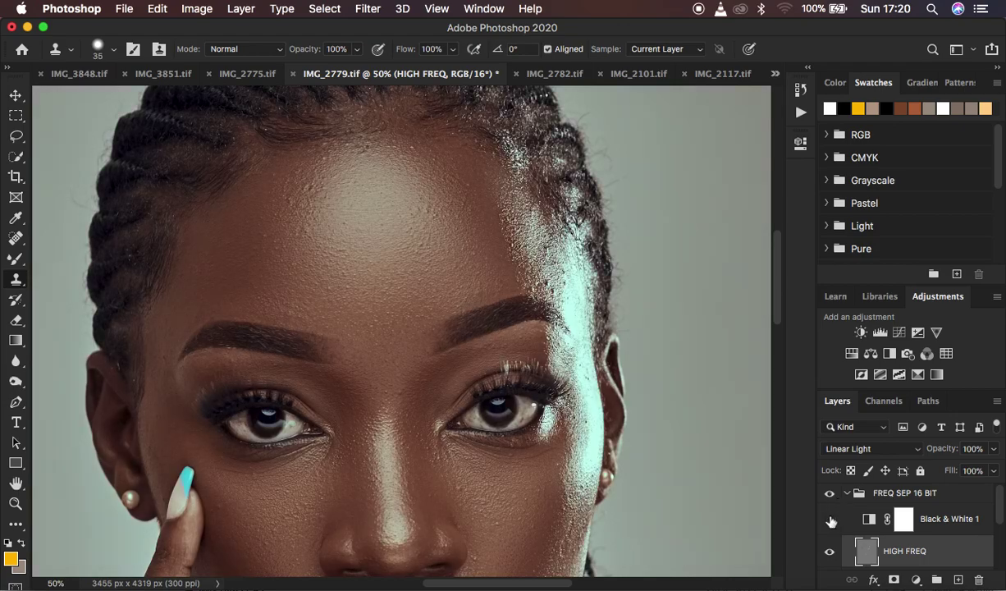
{"action": "left_click", "coordinate": [829, 493]}
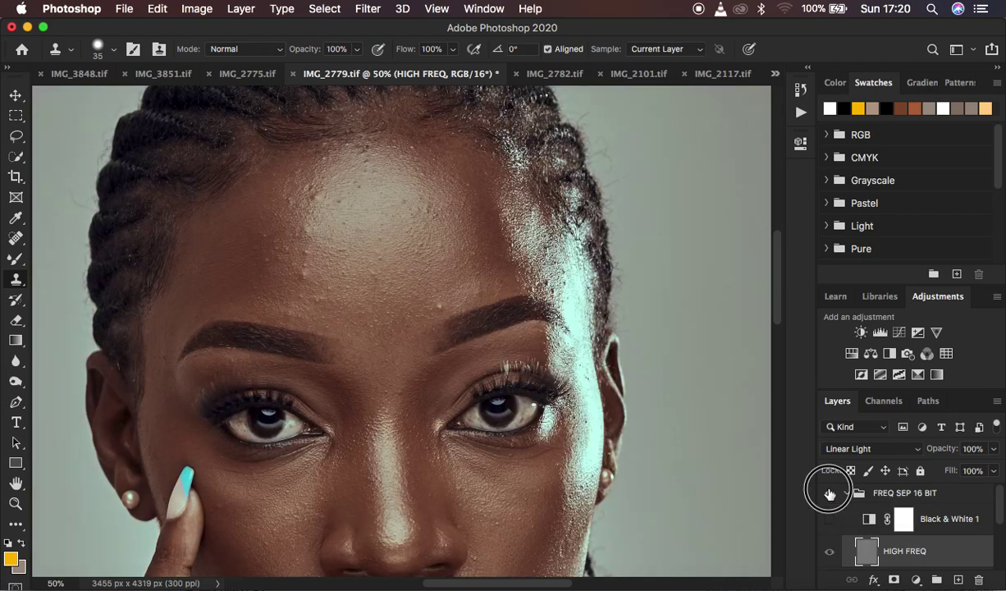
{"action": "left_click", "coordinate": [829, 493]}
{"action": "left_click", "coordinate": [828, 493]}
{"action": "left_click", "coordinate": [828, 493]}
{"action": "left_click", "coordinate": [828, 493]}
{"action": "left_click", "coordinate": [828, 493]}
{"action": "left_click", "coordinate": [829, 493]}
{"action": "left_click", "coordinate": [828, 493]}
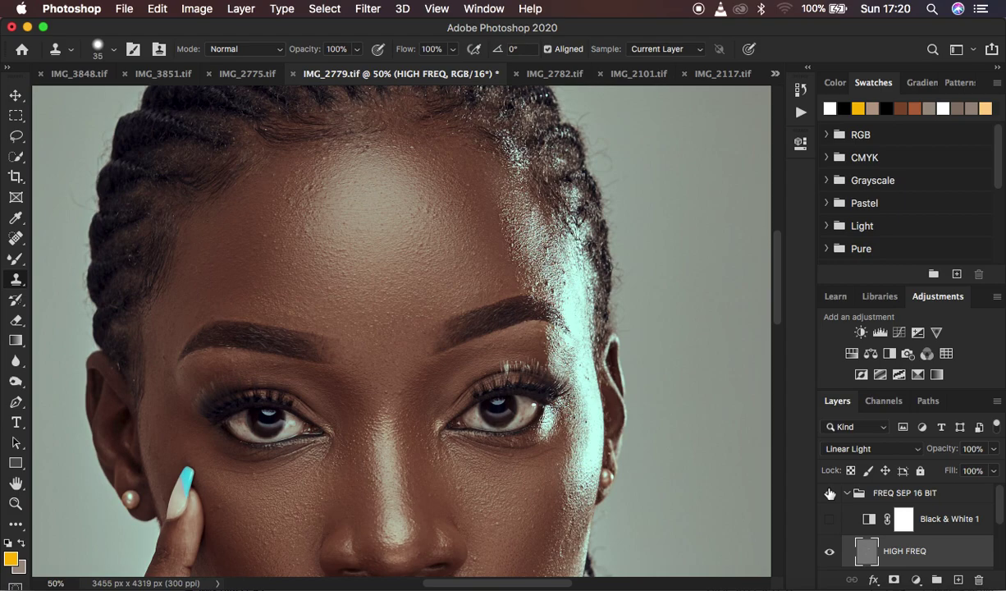
Step: Collapse the FREQ SEP 16 BIT group and bring the zoom back to 50%
{"action": "left_click", "coordinate": [848, 493]}
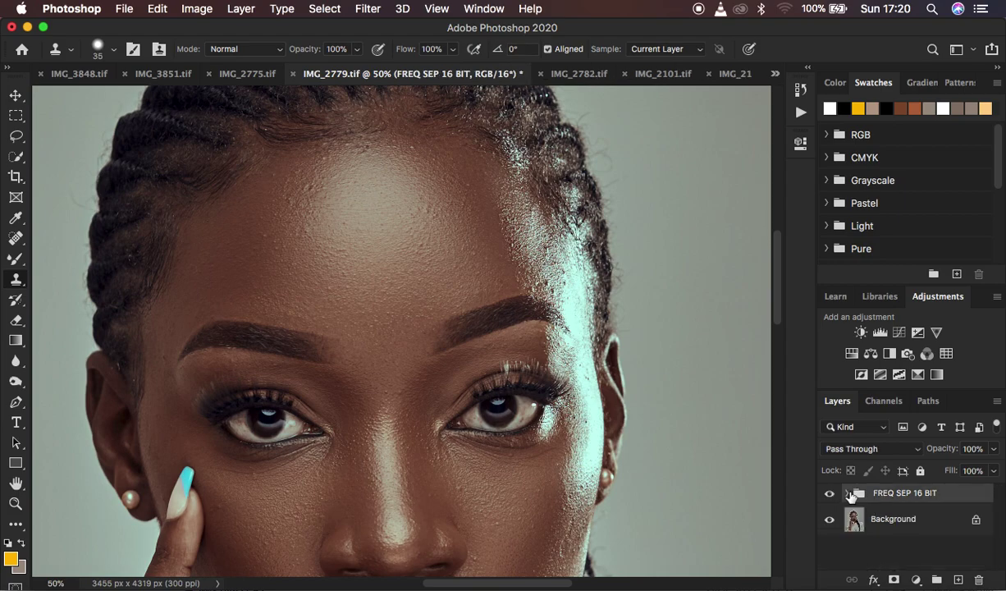
{"action": "key", "text": "super+minus"}
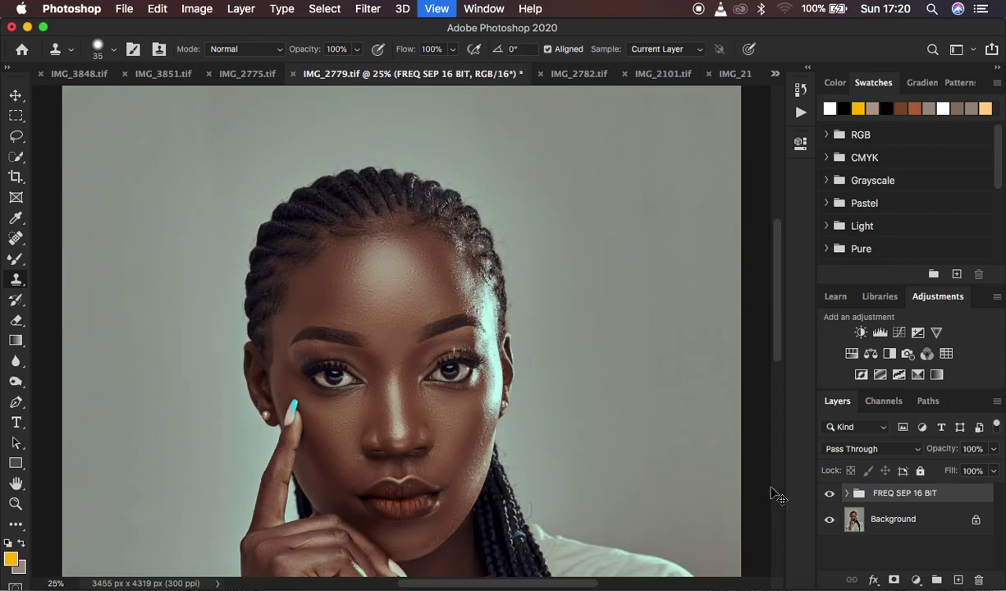
{"action": "key", "text": "super+plus"}
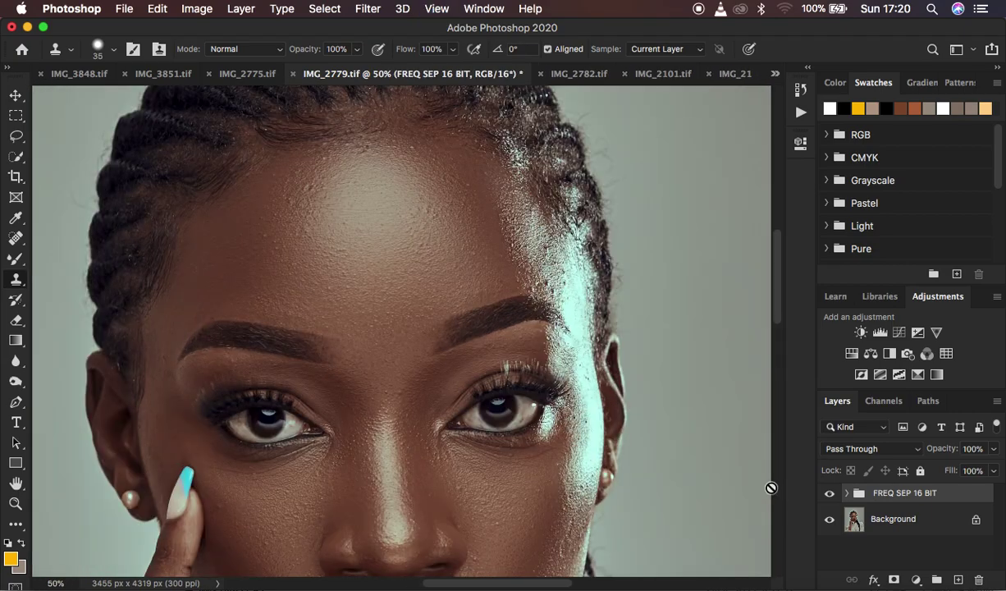
Step: Add a Hue/Saturation layer at Saturation -91 and invert its mask to black
{"action": "left_click", "coordinate": [915, 579]}
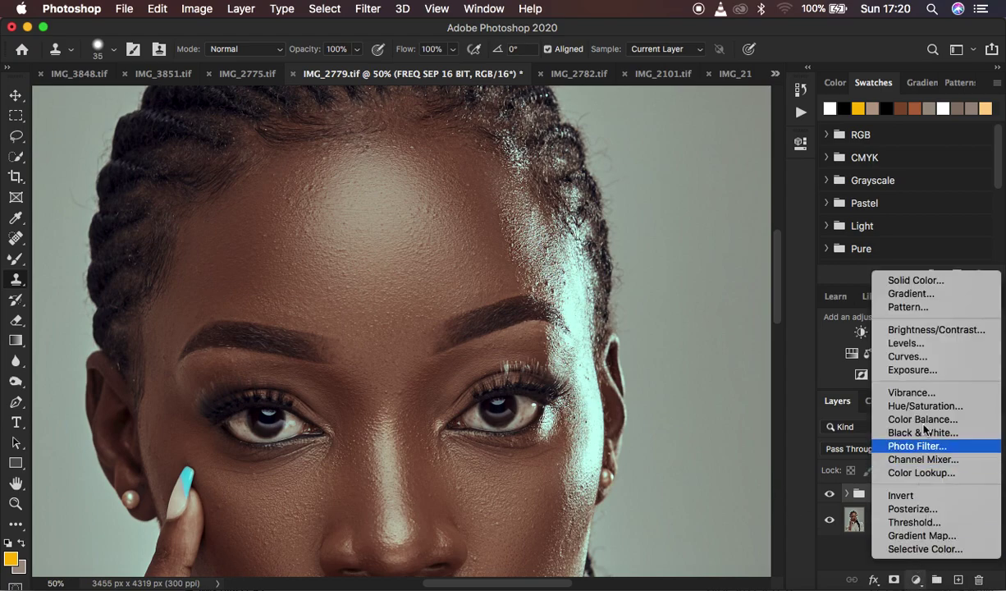
{"action": "left_click", "coordinate": [910, 405]}
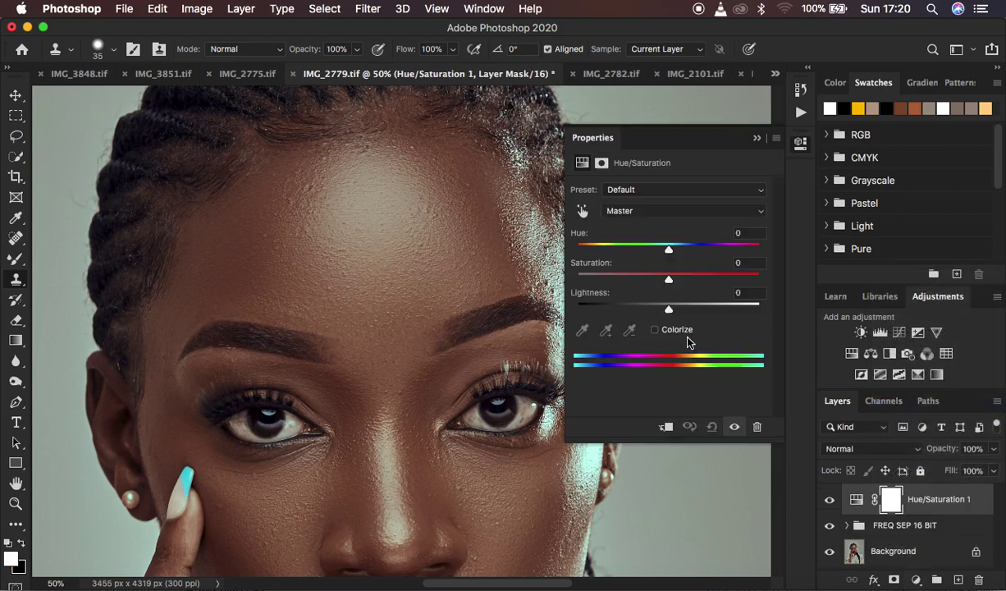
{"action": "left_click_drag", "start_coordinate": [668, 280], "coordinate": [585, 281]}
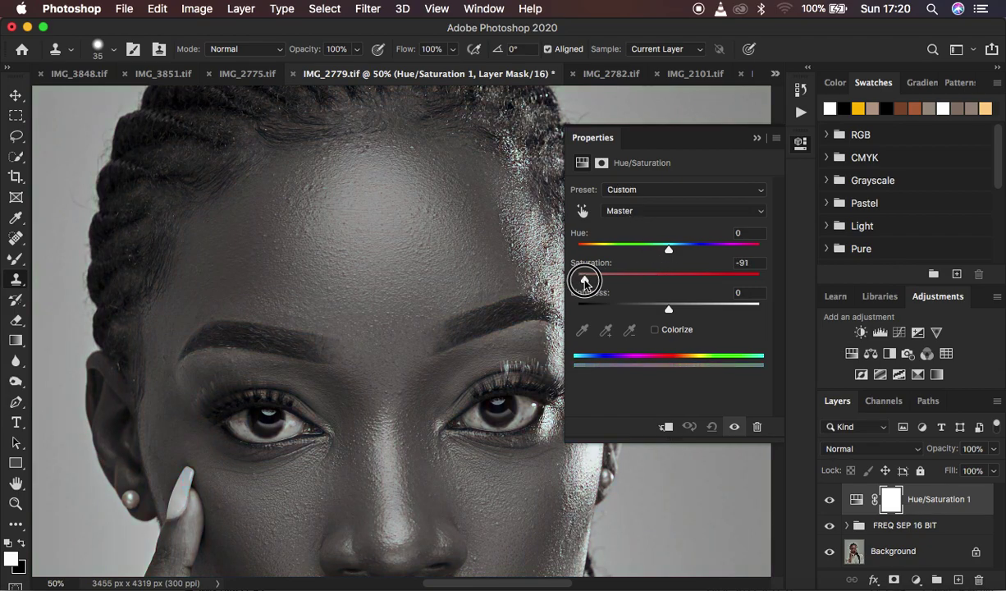
{"action": "left_click", "coordinate": [756, 137]}
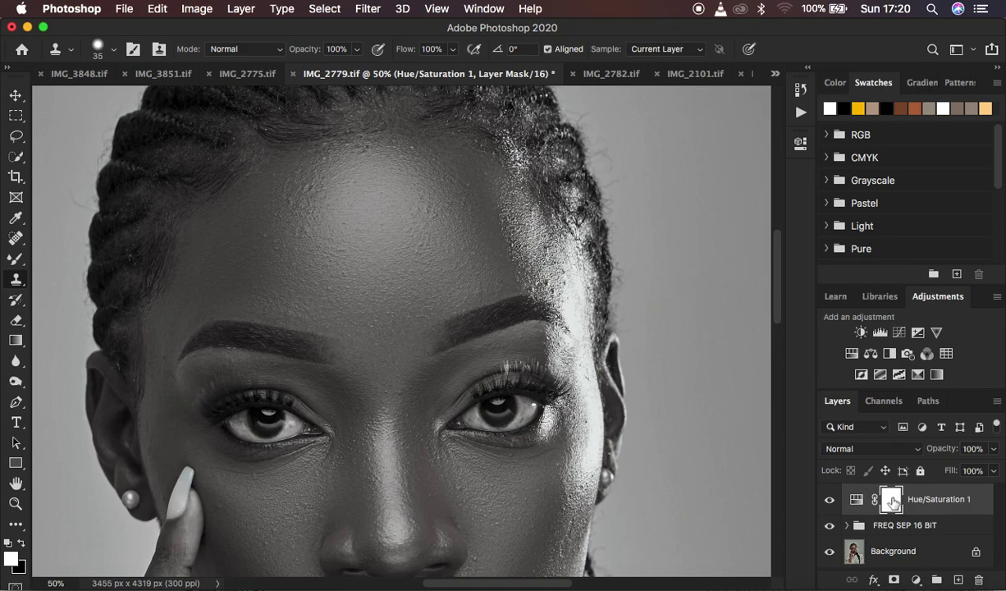
{"action": "key", "text": "super+i"}
Step: Set up the Brush Tool at size 25 with white as the foreground colour
{"action": "left_click", "coordinate": [16, 259]}
{"action": "left_click", "coordinate": [15, 262]}
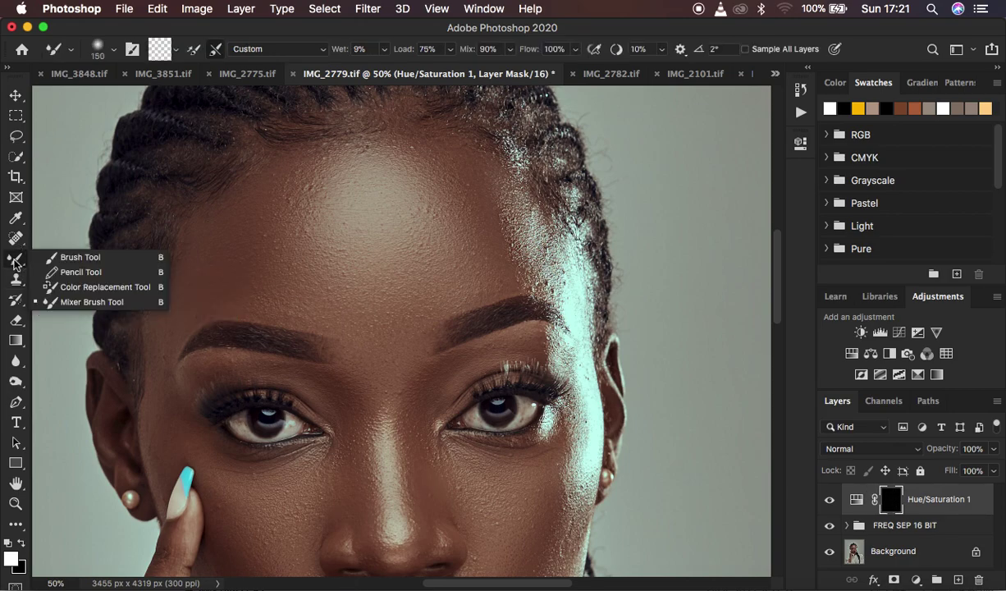
{"action": "left_click", "coordinate": [57, 258]}
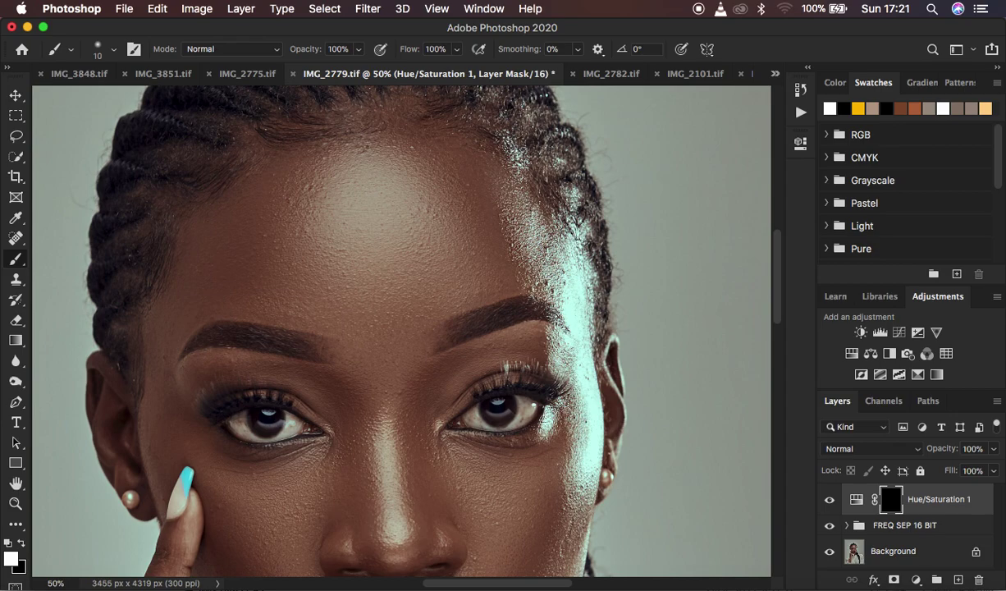
{"action": "left_click", "coordinate": [114, 51]}
{"action": "left_click", "coordinate": [114, 52]}
{"action": "left_click", "coordinate": [22, 542]}
{"action": "left_click", "coordinate": [22, 542]}
{"action": "left_click", "coordinate": [21, 542]}
{"action": "left_click", "coordinate": [21, 543]}
{"action": "left_click", "coordinate": [21, 542]}
{"action": "left_click", "coordinate": [21, 542]}
{"action": "left_click", "coordinate": [21, 542]}
{"action": "left_click", "coordinate": [23, 544]}
{"action": "key", "text": "bracketright"}
{"action": "key", "text": "bracketright"}
{"action": "key", "text": "bracketright"}
Step: Paint white on the Hue/Saturation mask over both eye whites, then switch to black
{"action": "left_click_drag", "start_coordinate": [288, 420], "coordinate": [294, 423]}
{"action": "mouse_move", "coordinate": [475, 413]}
{"action": "left_mouse_down"}
{"action": "mouse_move", "coordinate": [513, 422]}
{"action": "mouse_move", "coordinate": [520, 399]}
{"action": "mouse_move", "coordinate": [520, 419]}
{"action": "mouse_move", "coordinate": [520, 402]}
{"action": "mouse_move", "coordinate": [530, 405]}
{"action": "mouse_move", "coordinate": [504, 428]}
{"action": "mouse_move", "coordinate": [473, 409]}
{"action": "left_mouse_up"}
{"action": "left_click_drag", "start_coordinate": [283, 415], "coordinate": [256, 440]}
{"action": "key", "text": "x"}
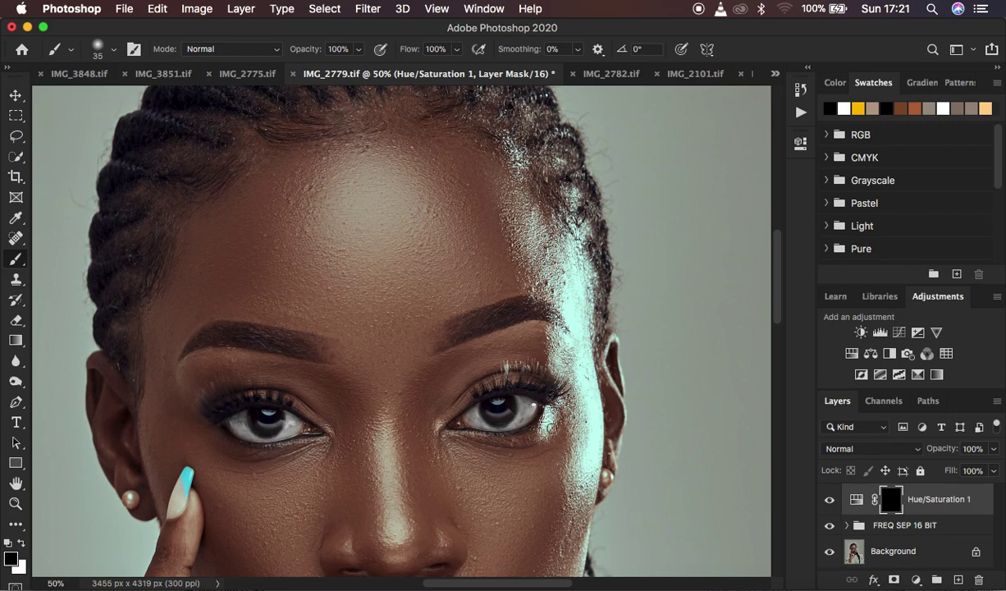
{"action": "key", "text": "super+minus"}
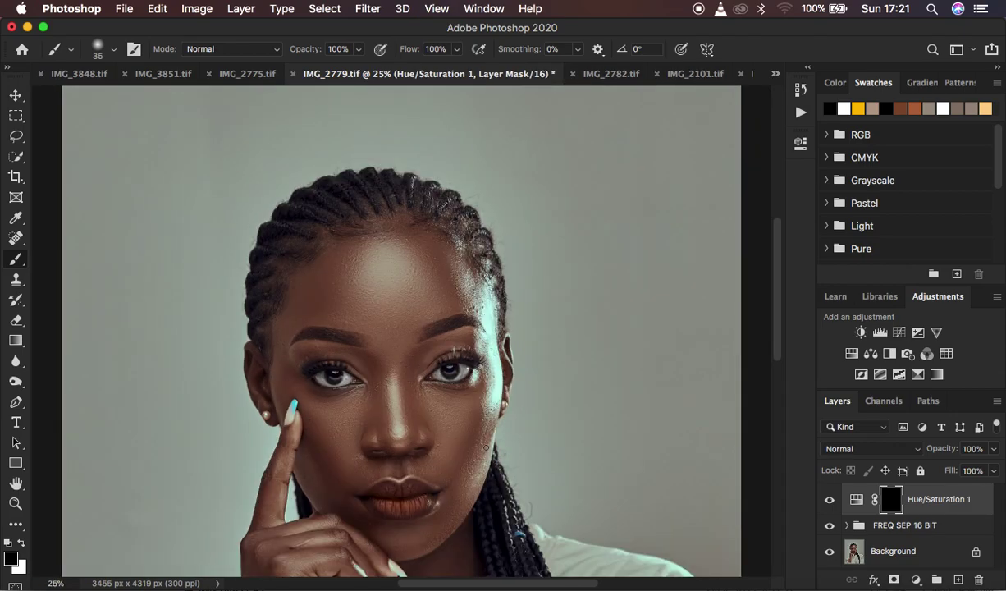